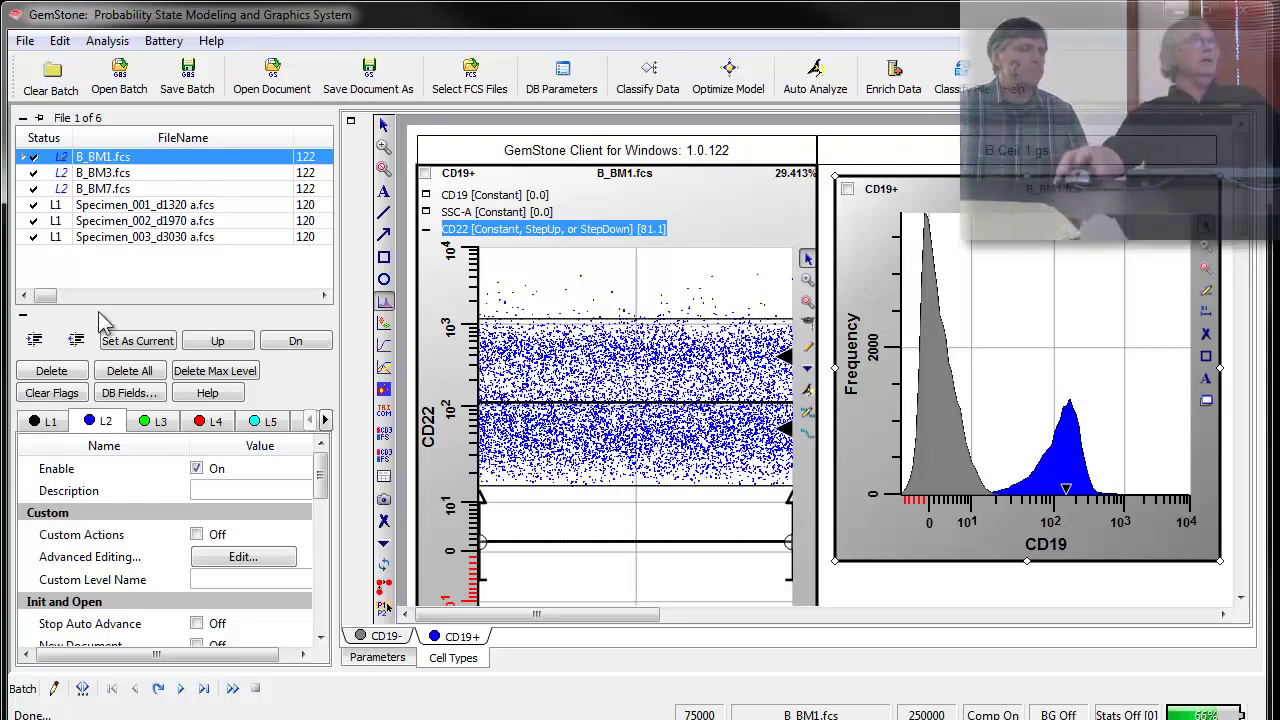
Add expression profiles for CD10, CD34 and CD45 to the CD19+ cell type.
{"action": "left_click", "coordinate": [383, 606]}
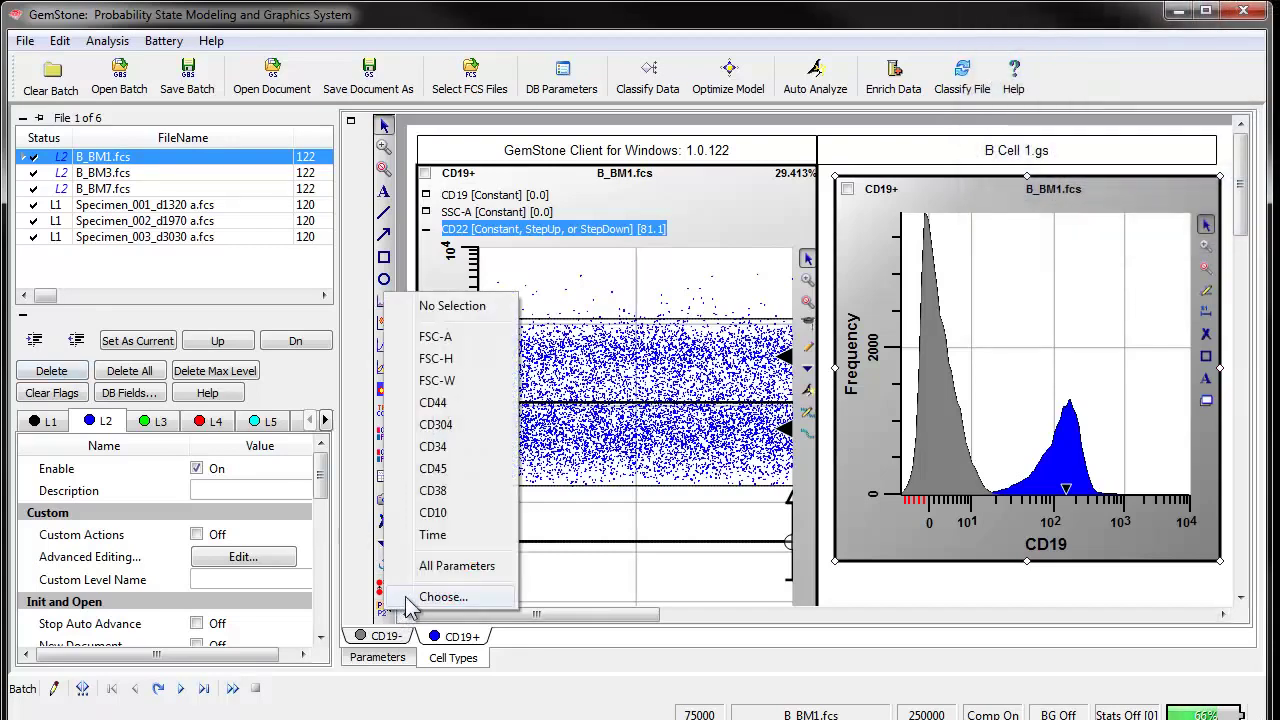
{"action": "left_click", "coordinate": [443, 515]}
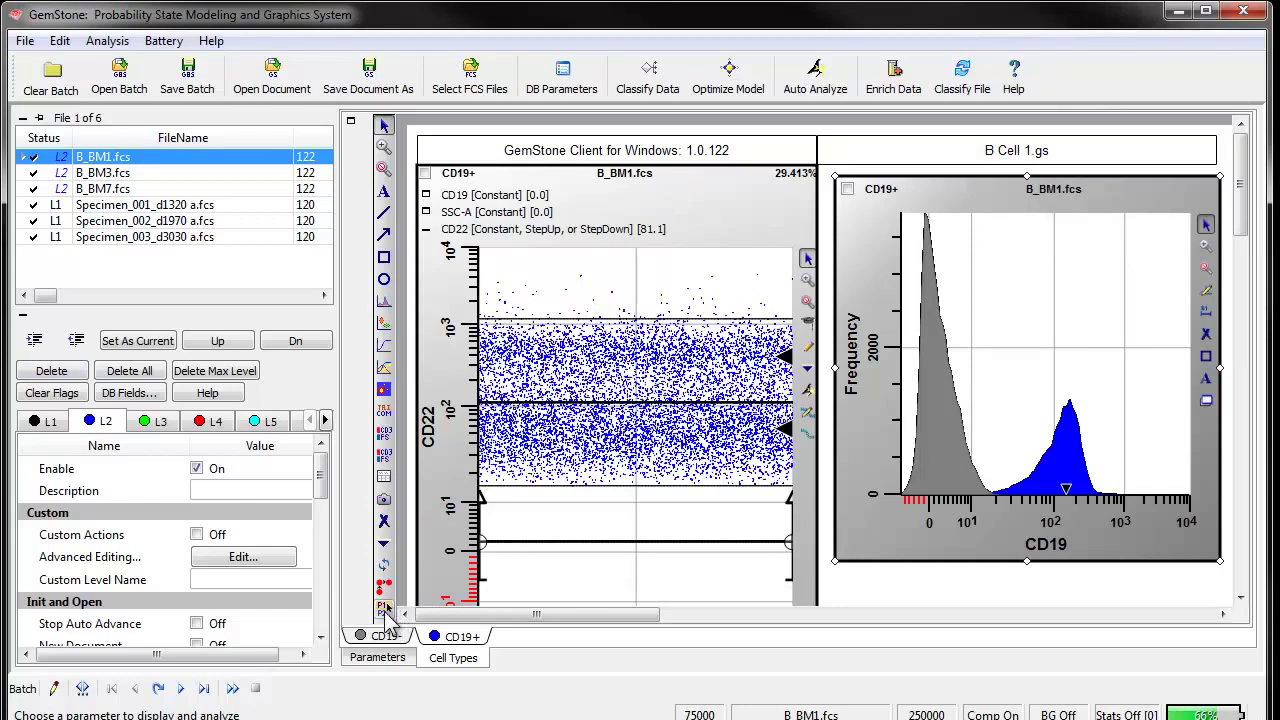
{"action": "left_click", "coordinate": [386, 606]}
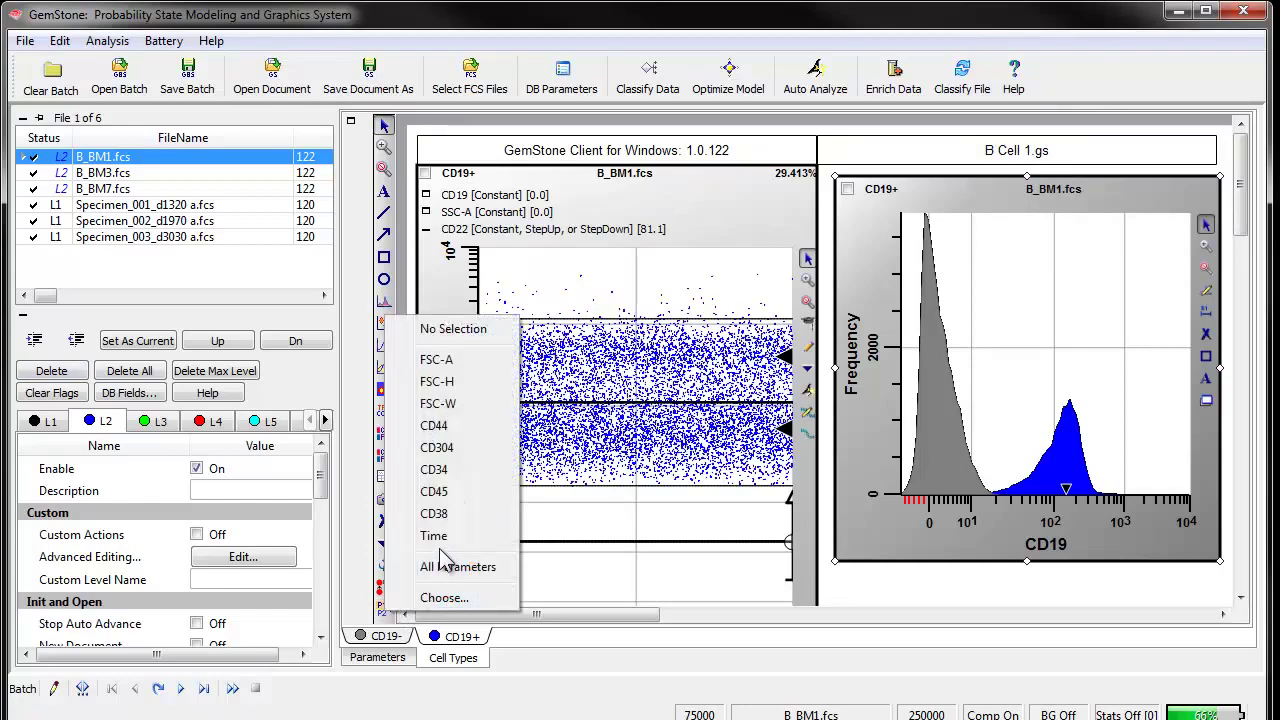
{"action": "left_click", "coordinate": [437, 471]}
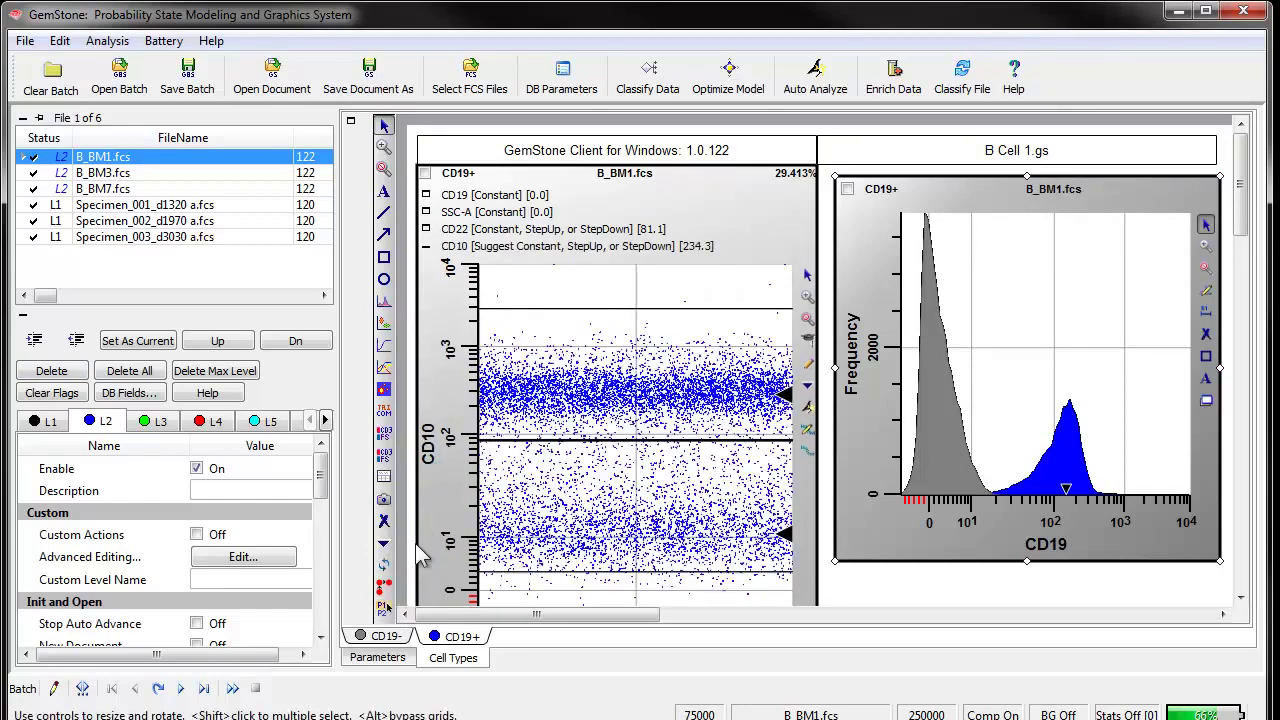
{"action": "left_click", "coordinate": [386, 606]}
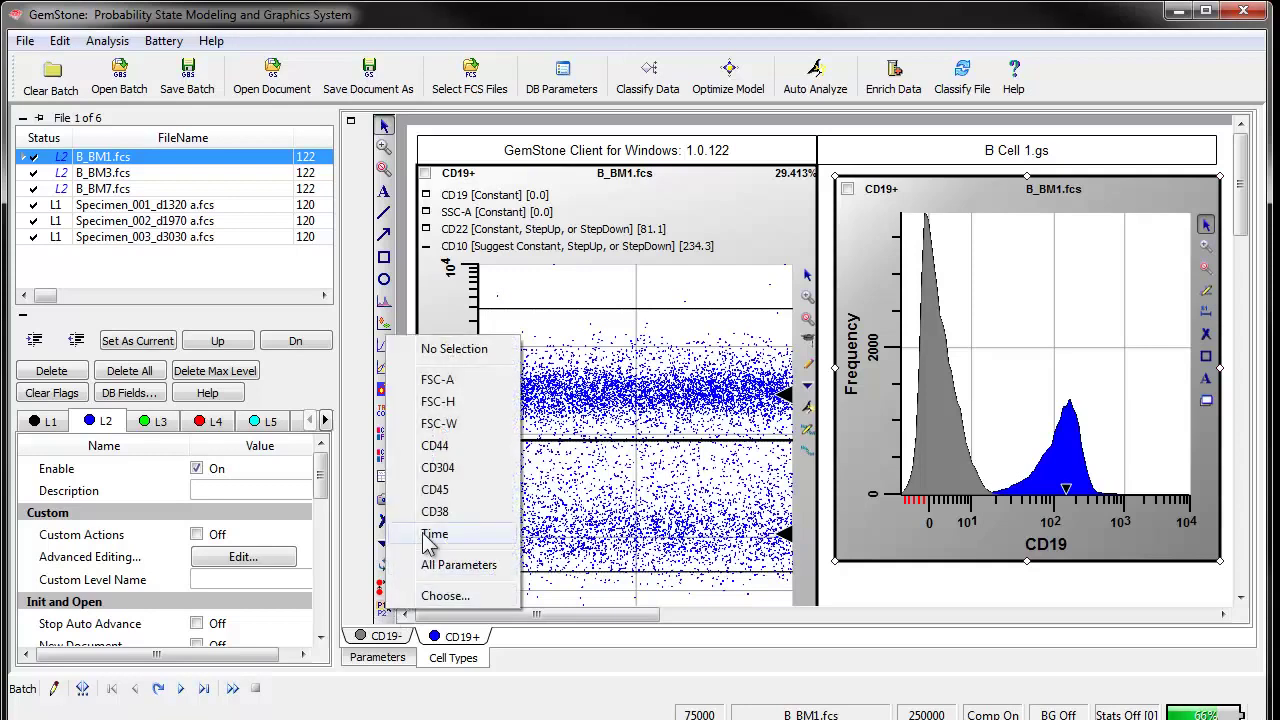
{"action": "left_click", "coordinate": [437, 492]}
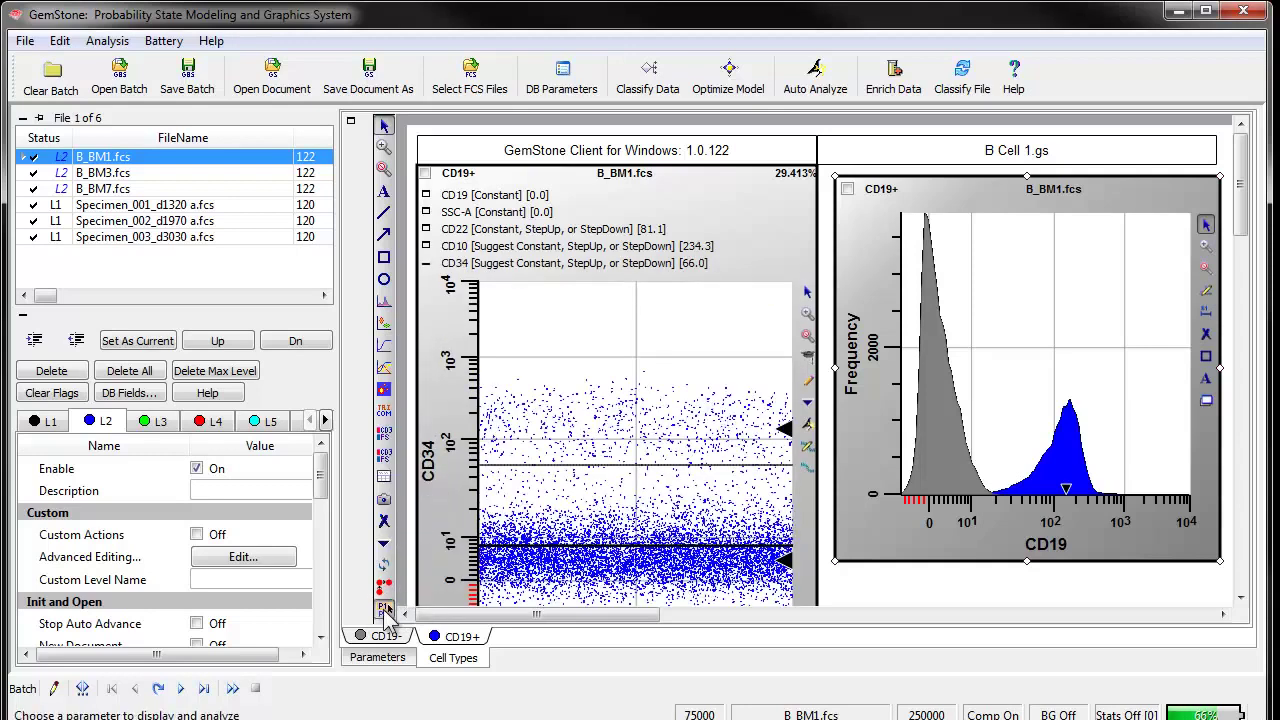
Add expression profiles for CD44, CD304, CD38 and FSC-A to the CD19+ cell type, and expand the CD10 profile.
{"action": "left_click", "coordinate": [386, 608]}
{"action": "left_click", "coordinate": [437, 468]}
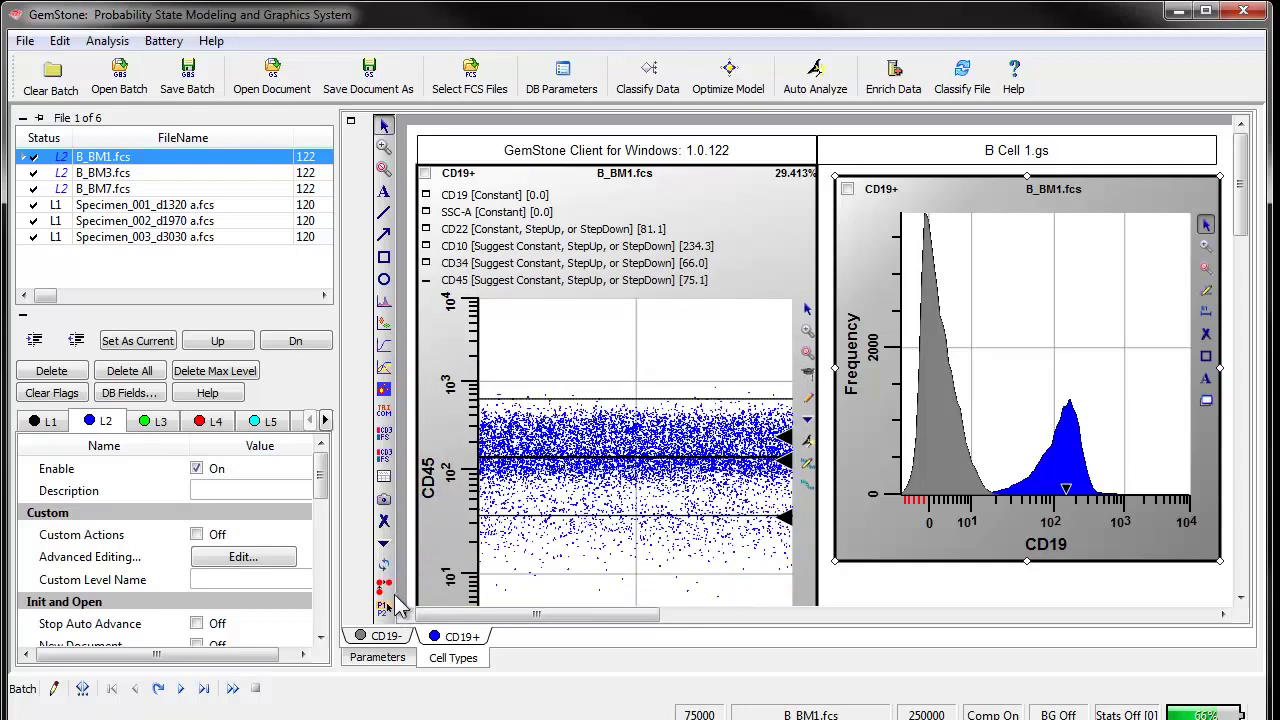
{"action": "left_click", "coordinate": [386, 607]}
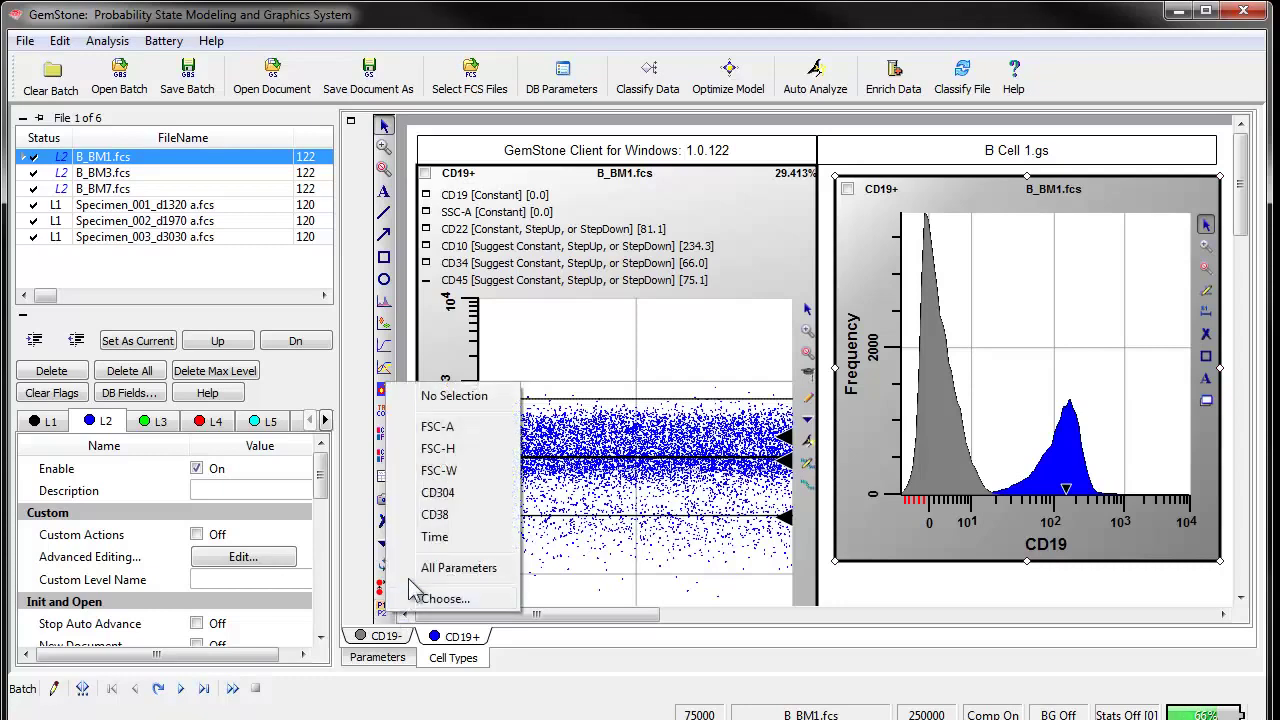
{"action": "left_click", "coordinate": [446, 494]}
{"action": "left_click", "coordinate": [386, 610]}
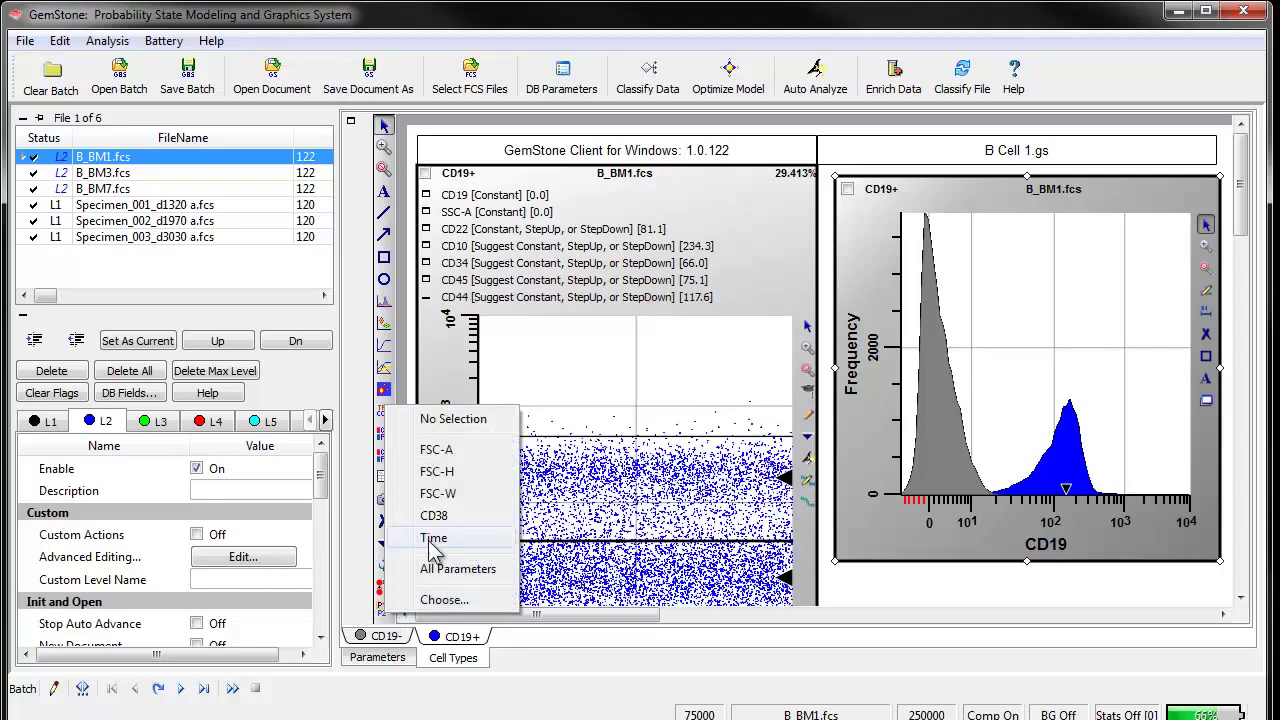
{"action": "left_click", "coordinate": [440, 511]}
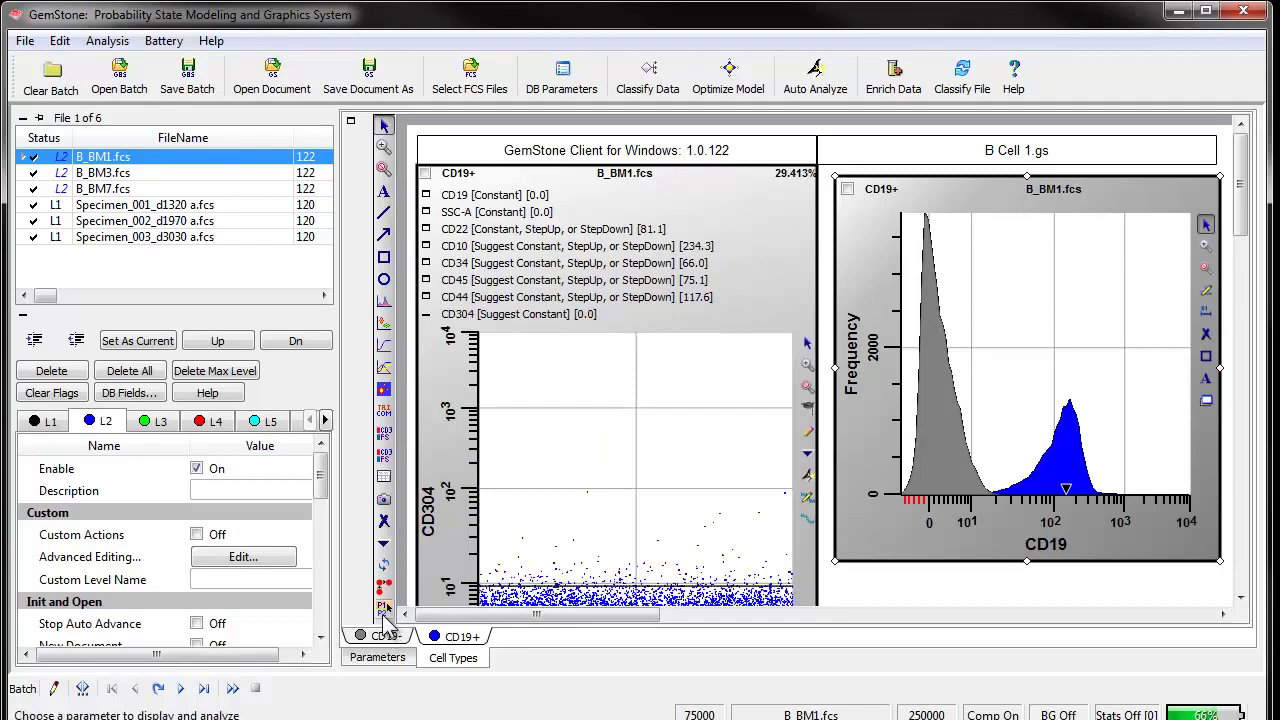
{"action": "left_click", "coordinate": [384, 607]}
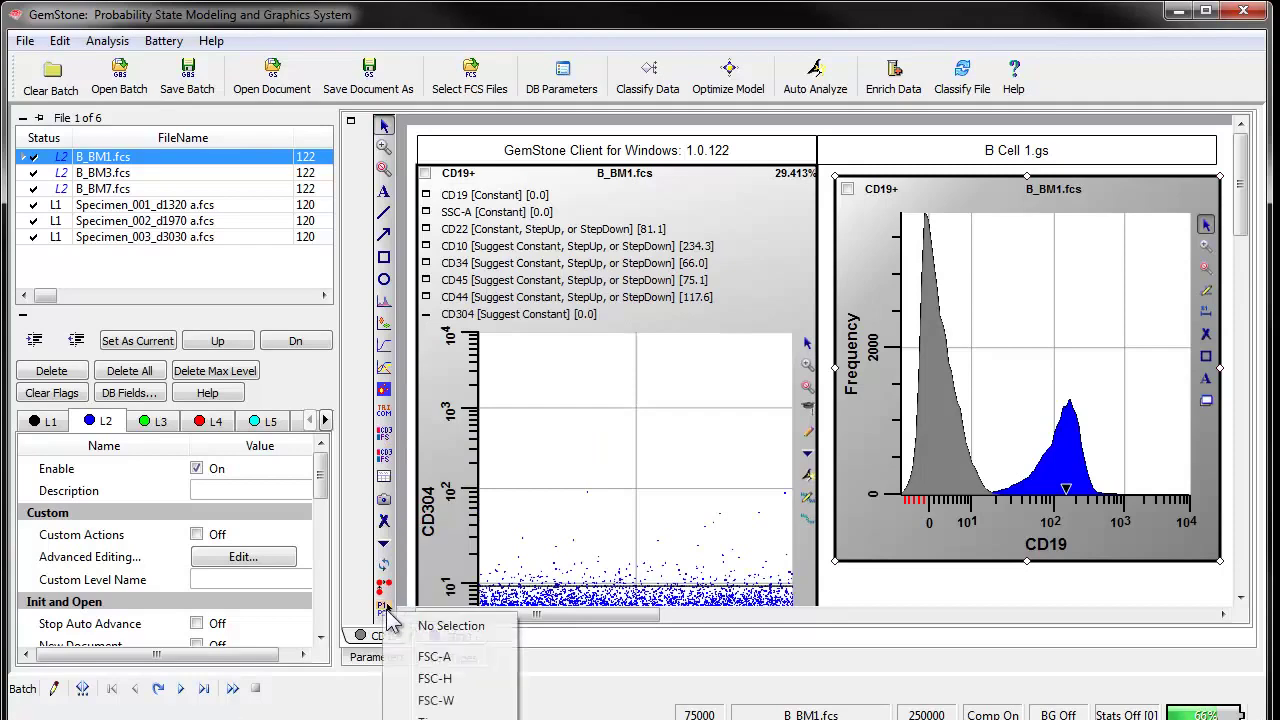
{"action": "left_click", "coordinate": [433, 660]}
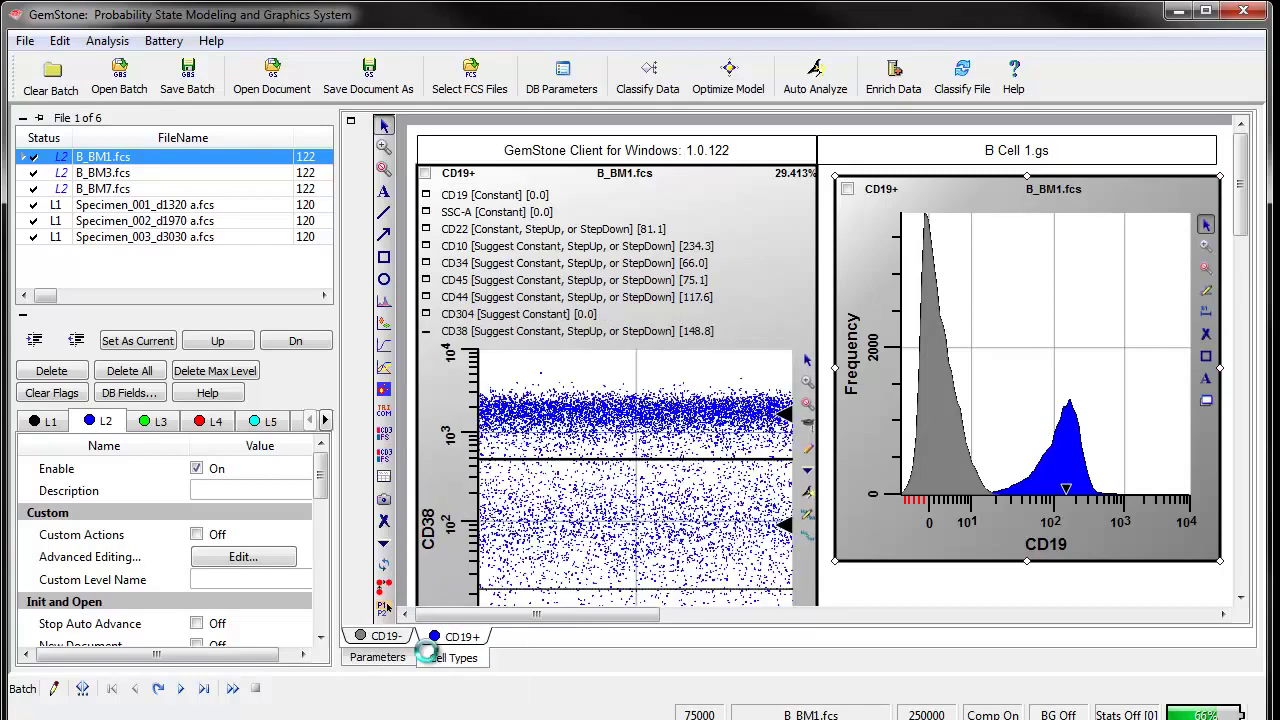
{"action": "left_click", "coordinate": [427, 246]}
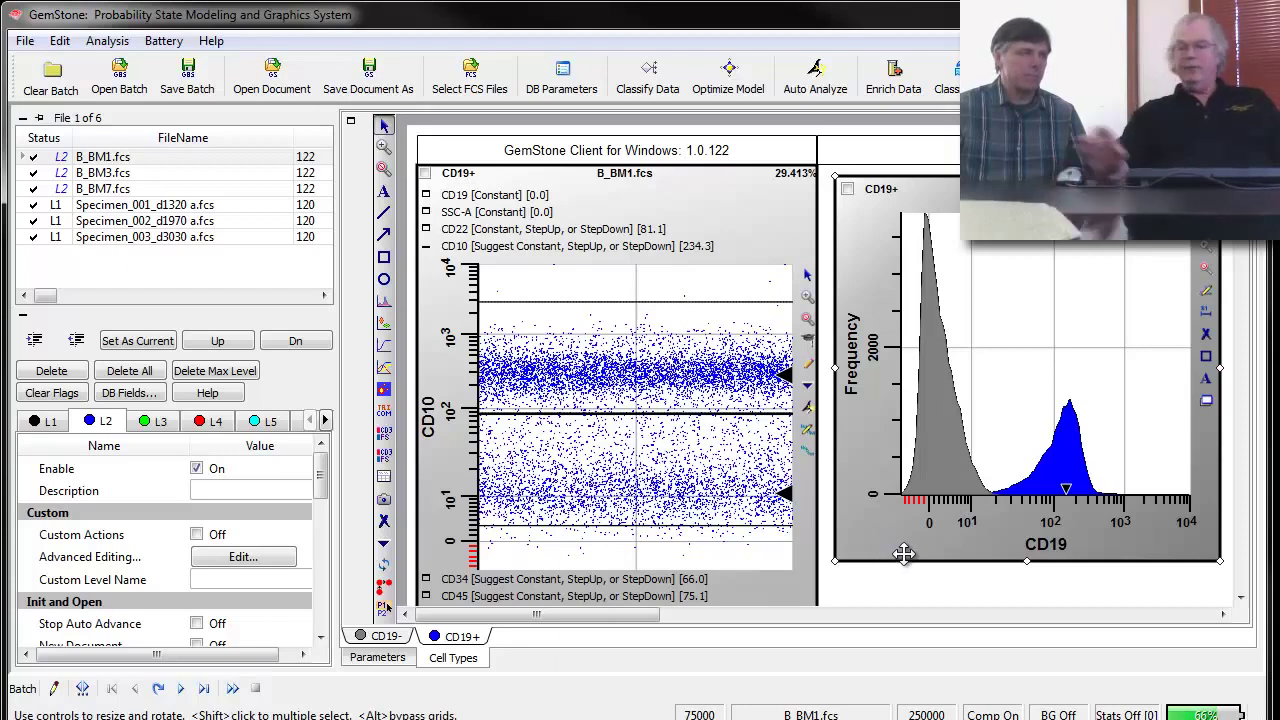
Replace the CD19 histogram beside the CD19+ cell type with an overlay graph of relative intensity against progression.
{"action": "key", "text": "Delete"}
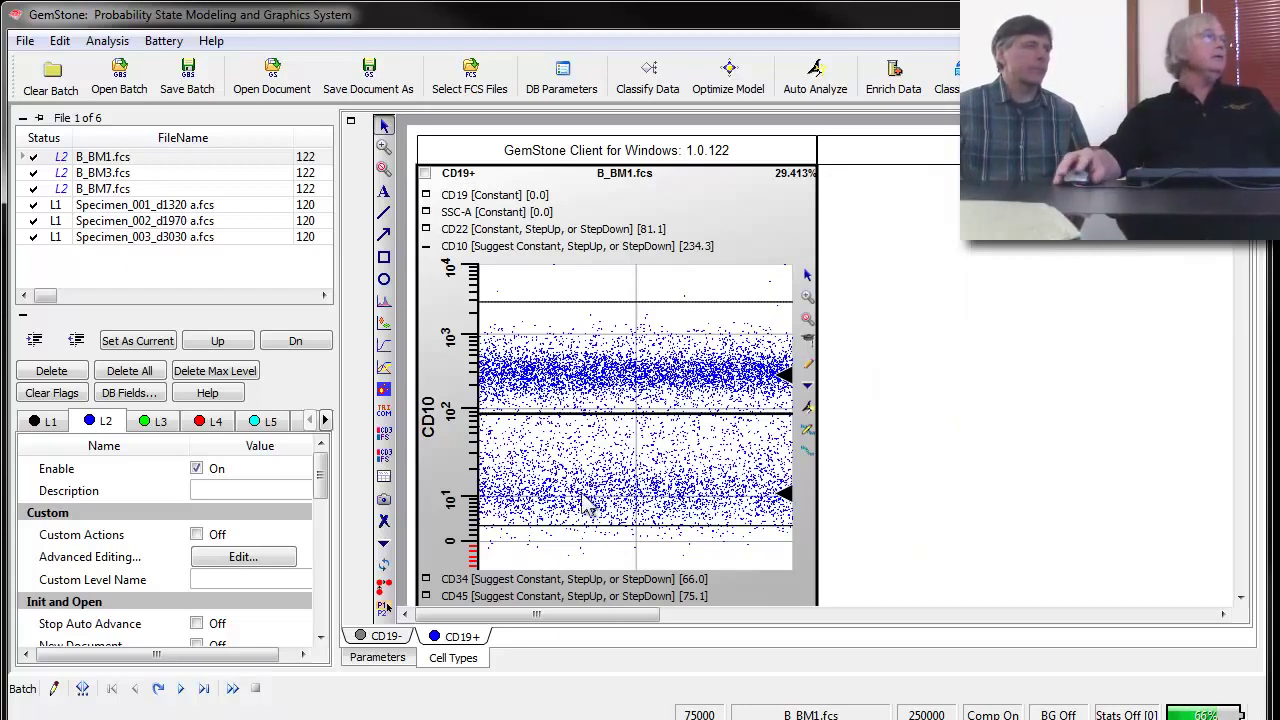
{"action": "left_click", "coordinate": [391, 372]}
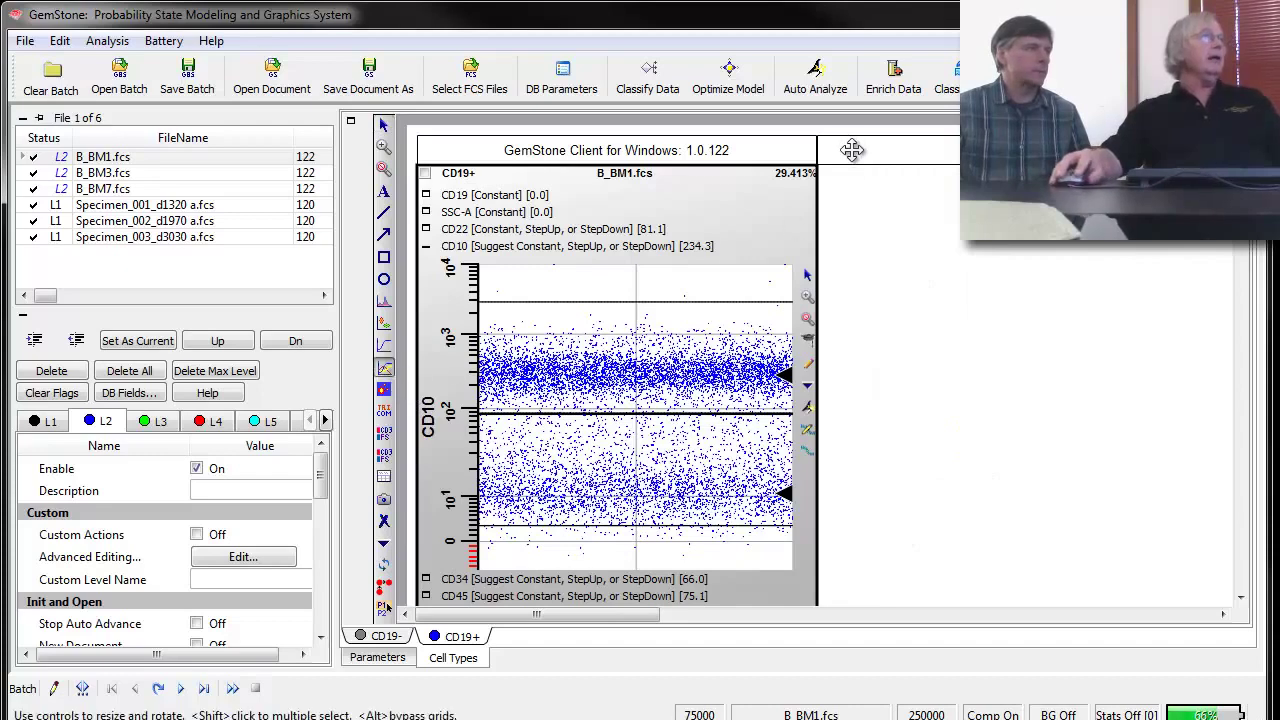
{"action": "left_click", "coordinate": [830, 174]}
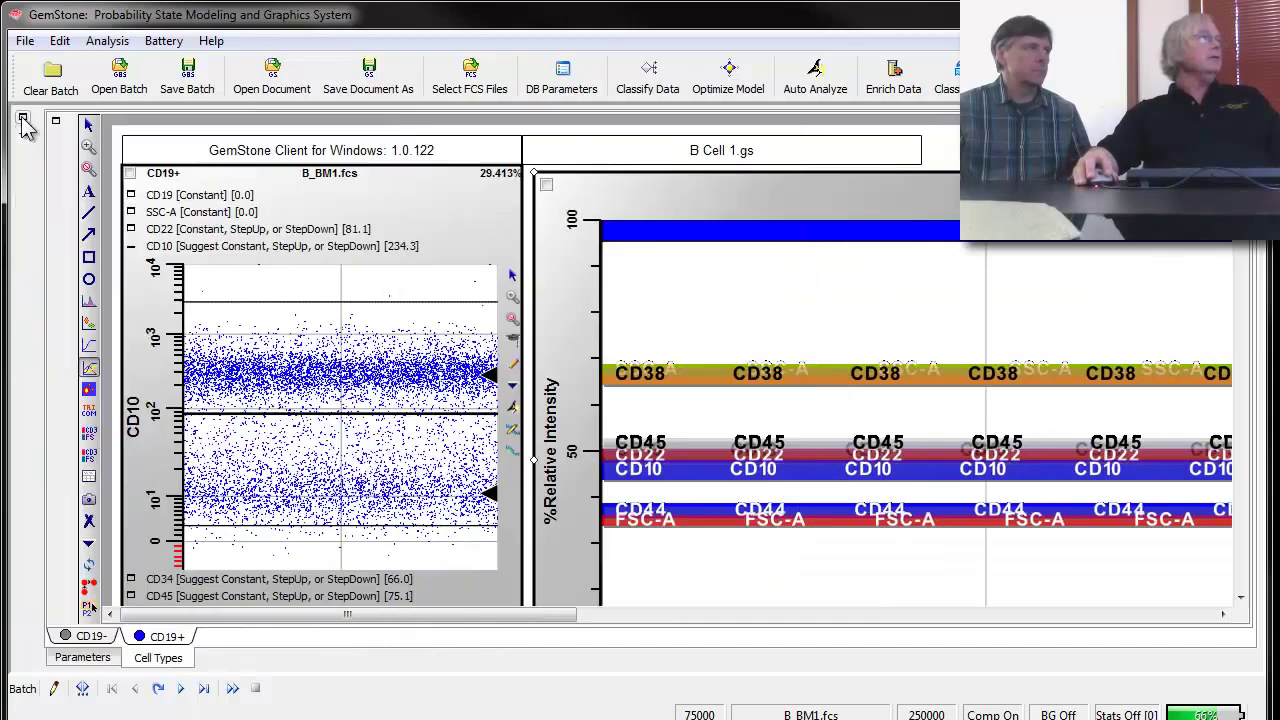
Collapse the batch file list and resize the relative intensity overlay to fill the space beside the CD19+ cell type.
{"action": "left_click", "coordinate": [22, 118]}
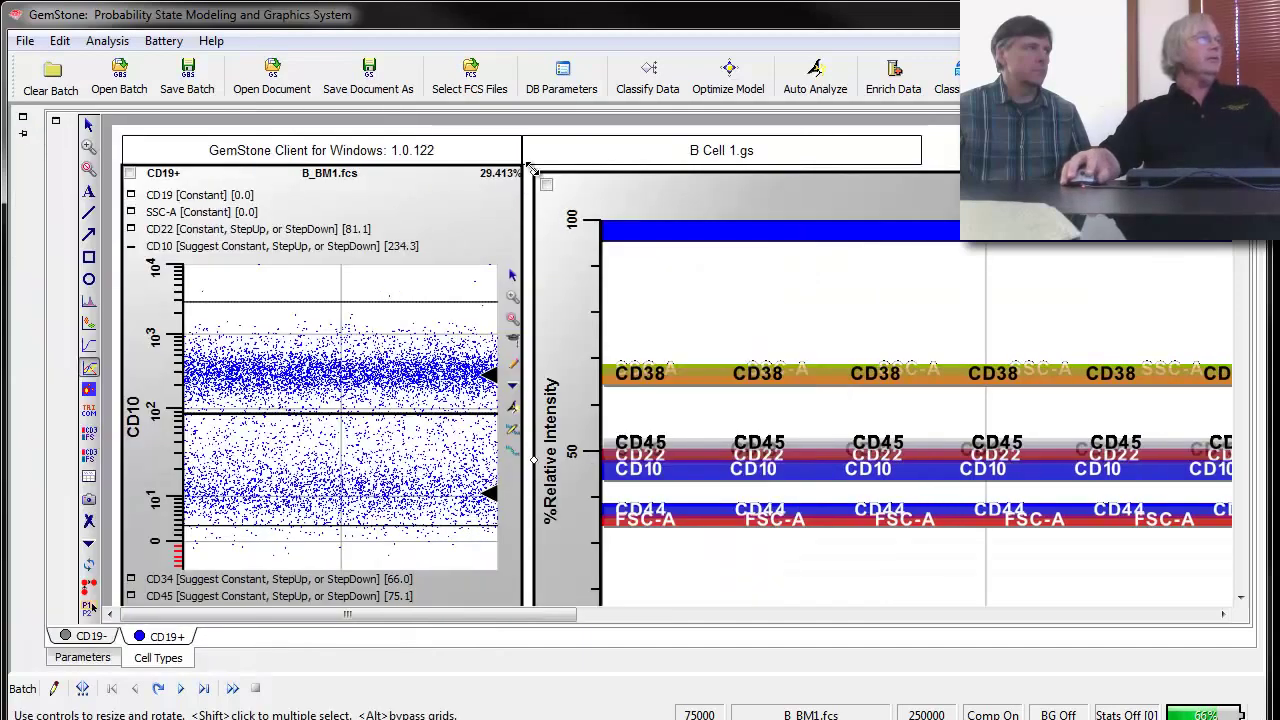
{"action": "left_click_drag", "start_coordinate": [533, 170], "coordinate": [583, 177]}
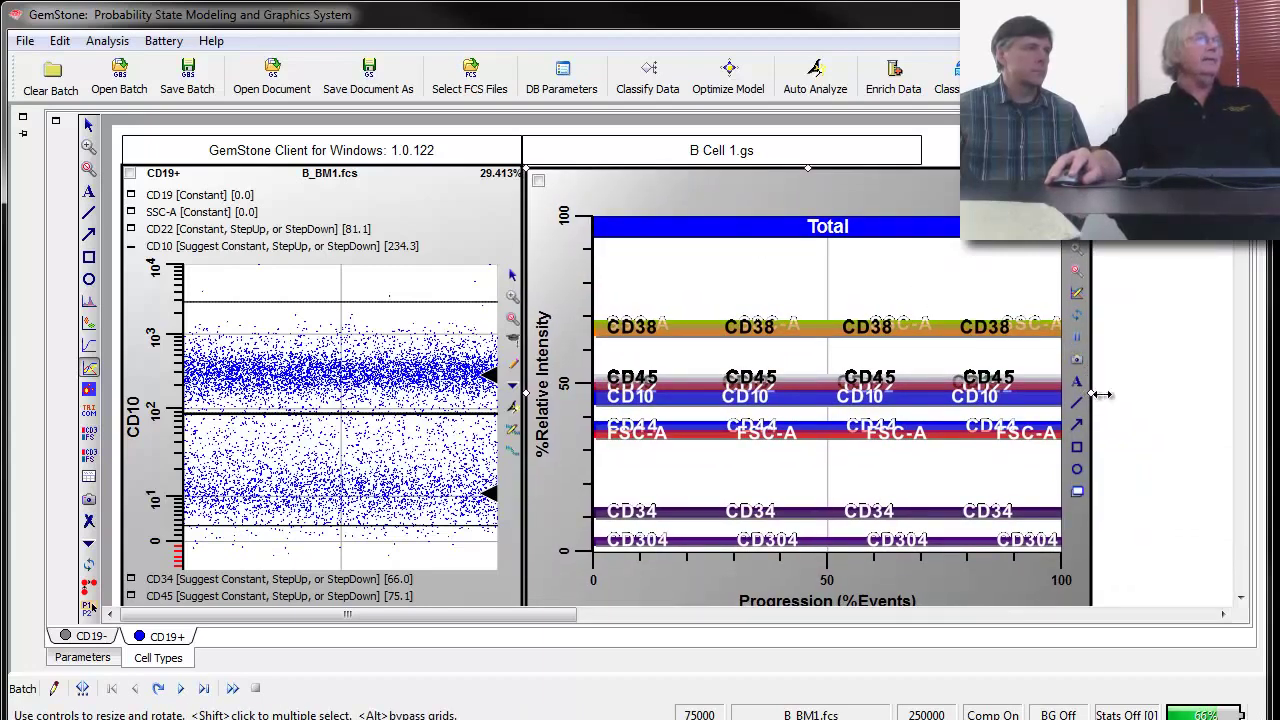
{"action": "left_click_drag", "start_coordinate": [1100, 395], "coordinate": [1222, 393]}
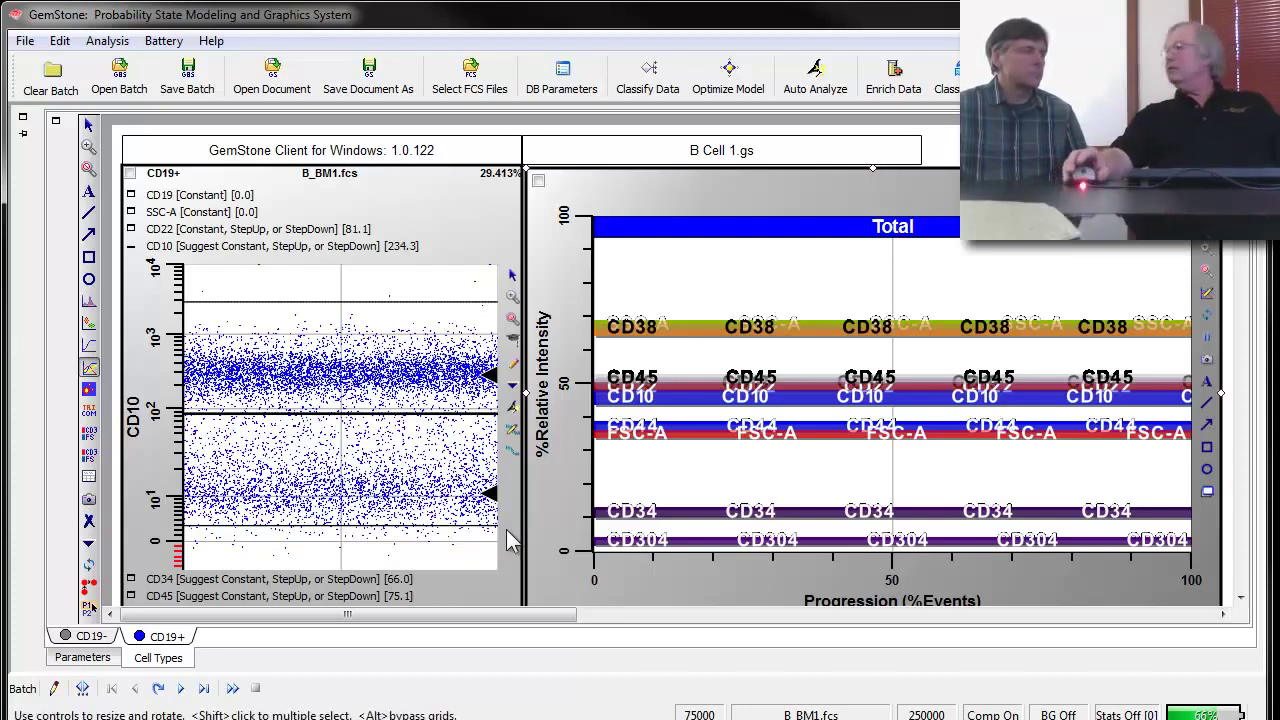
Choose the StepDown profile for CD10 and collapse its plot.
{"action": "left_click", "coordinate": [510, 343]}
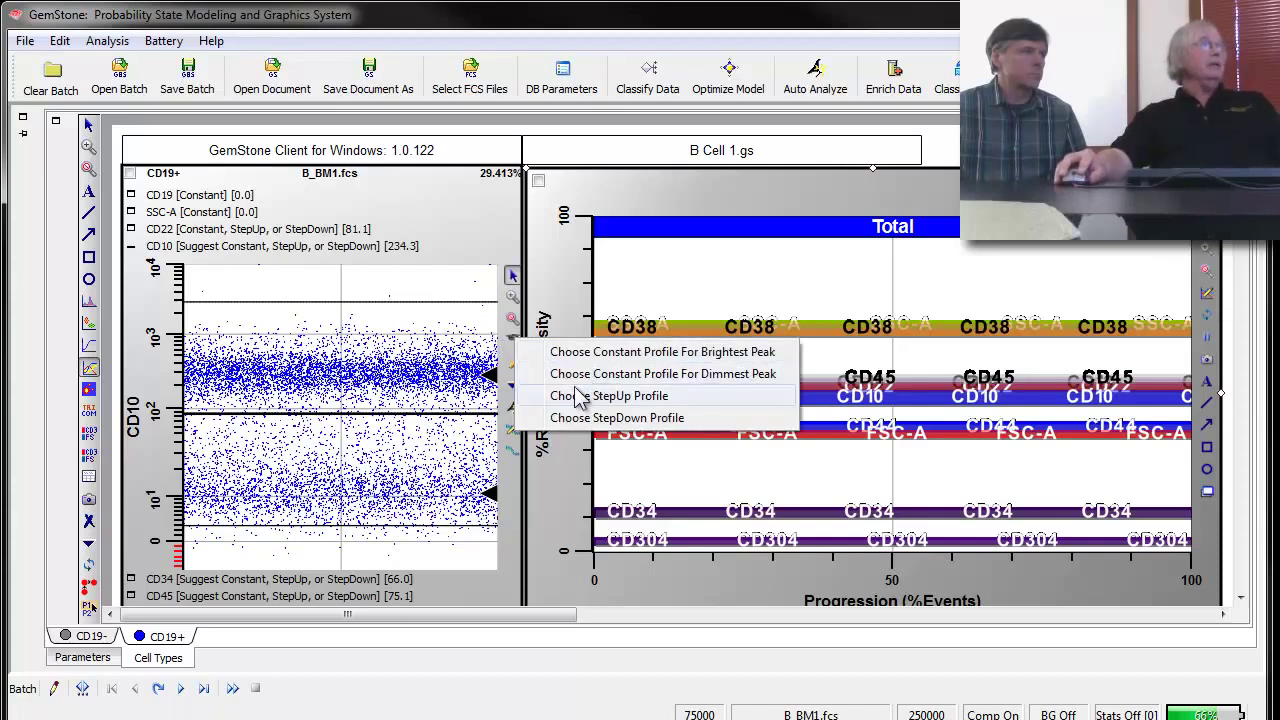
{"action": "left_click", "coordinate": [567, 420]}
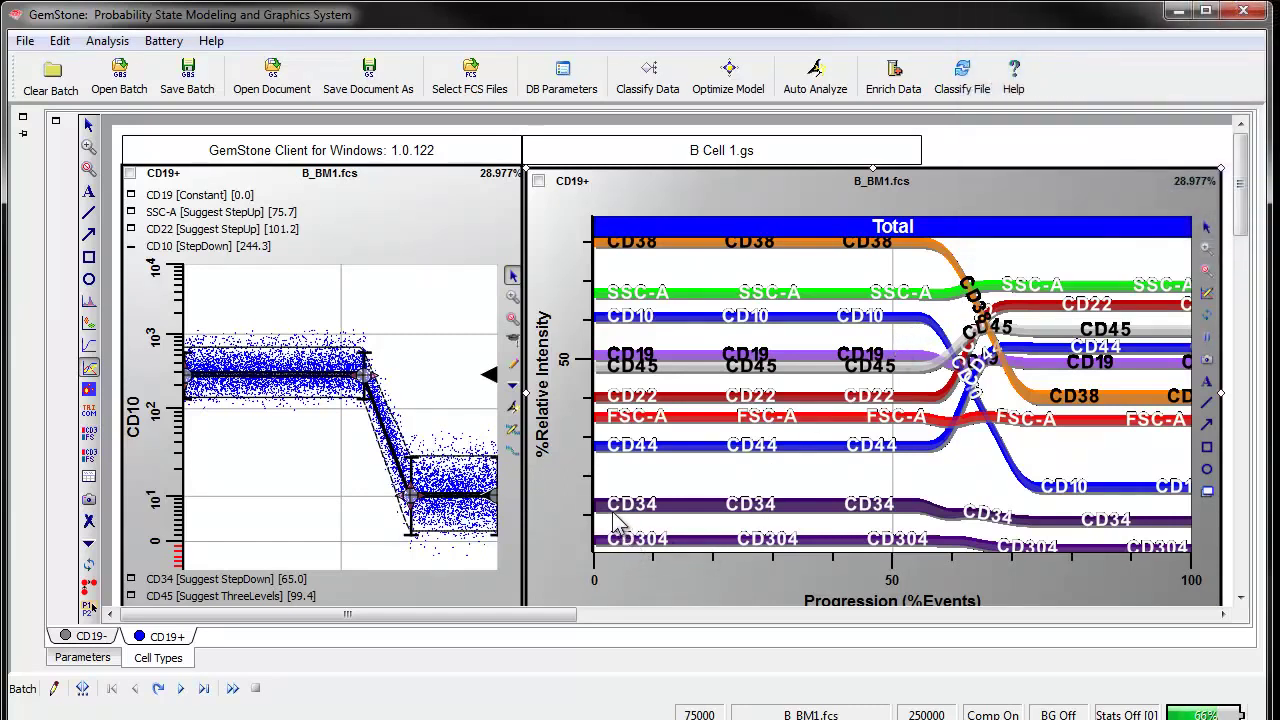
{"action": "left_click", "coordinate": [130, 247]}
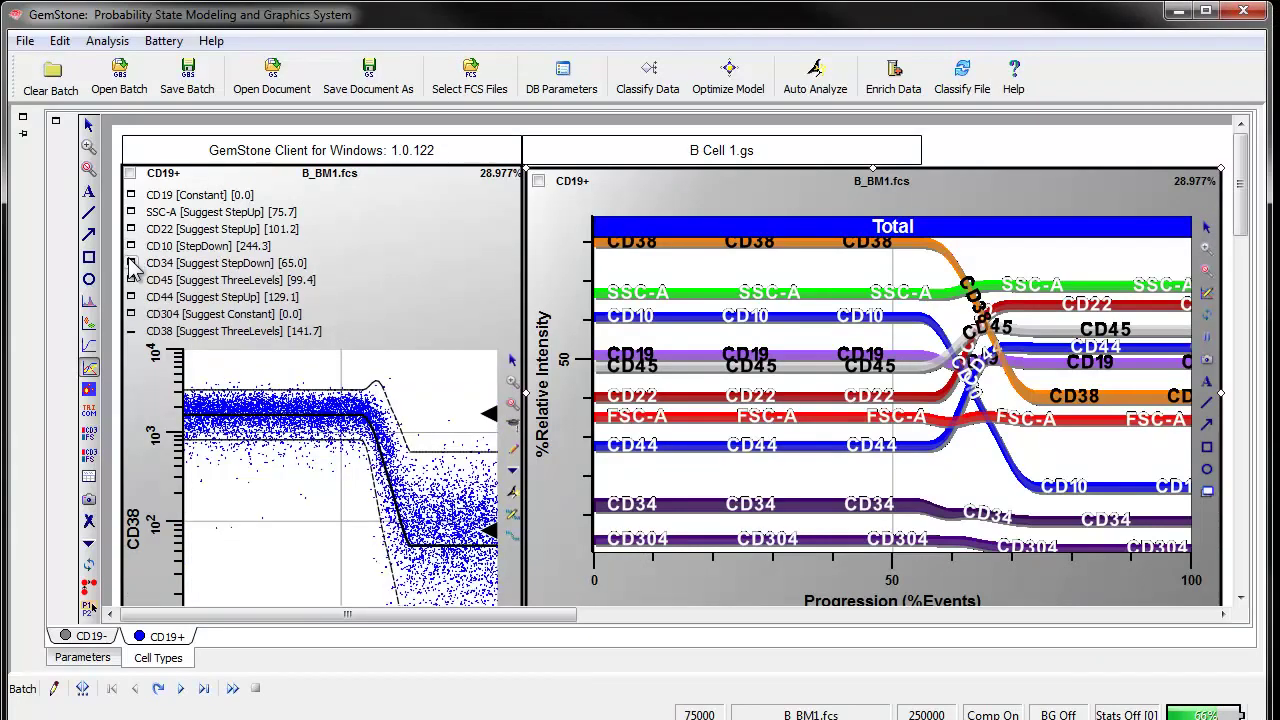
Enrich the data and choose the StepDown profile for CD34, then collapse its plot.
{"action": "left_click", "coordinate": [130, 263]}
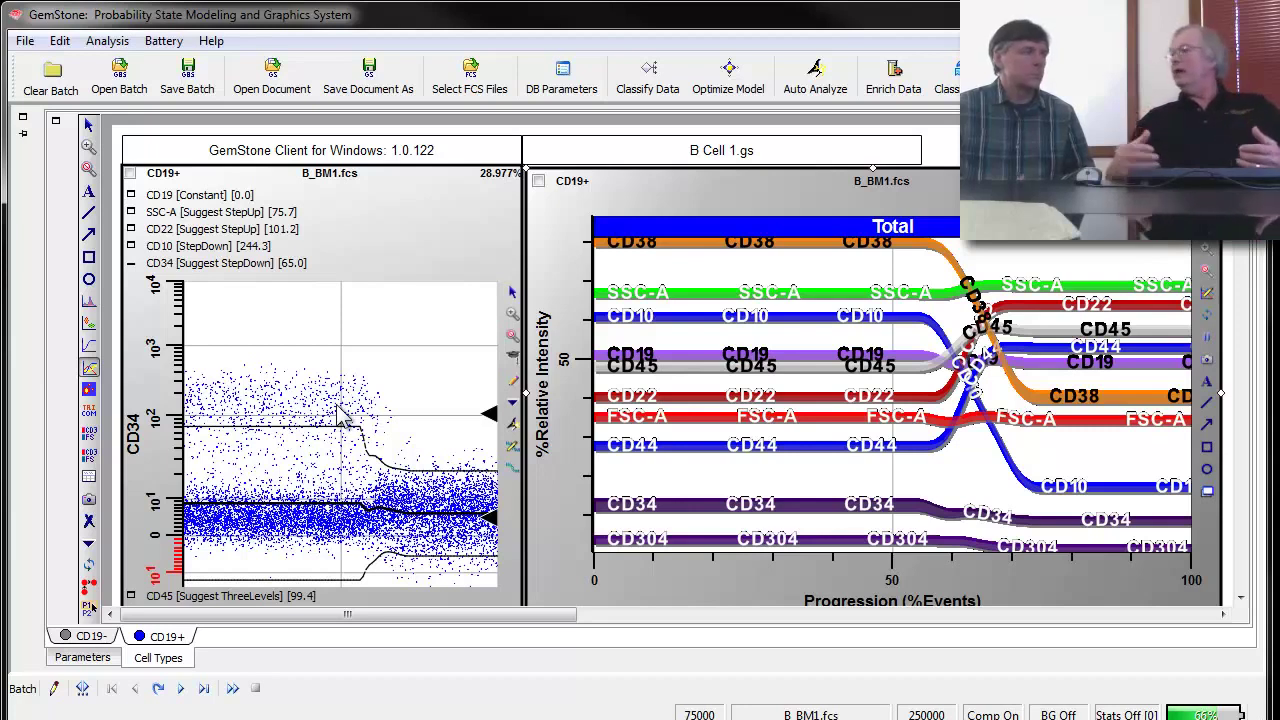
{"action": "left_click", "coordinate": [887, 90]}
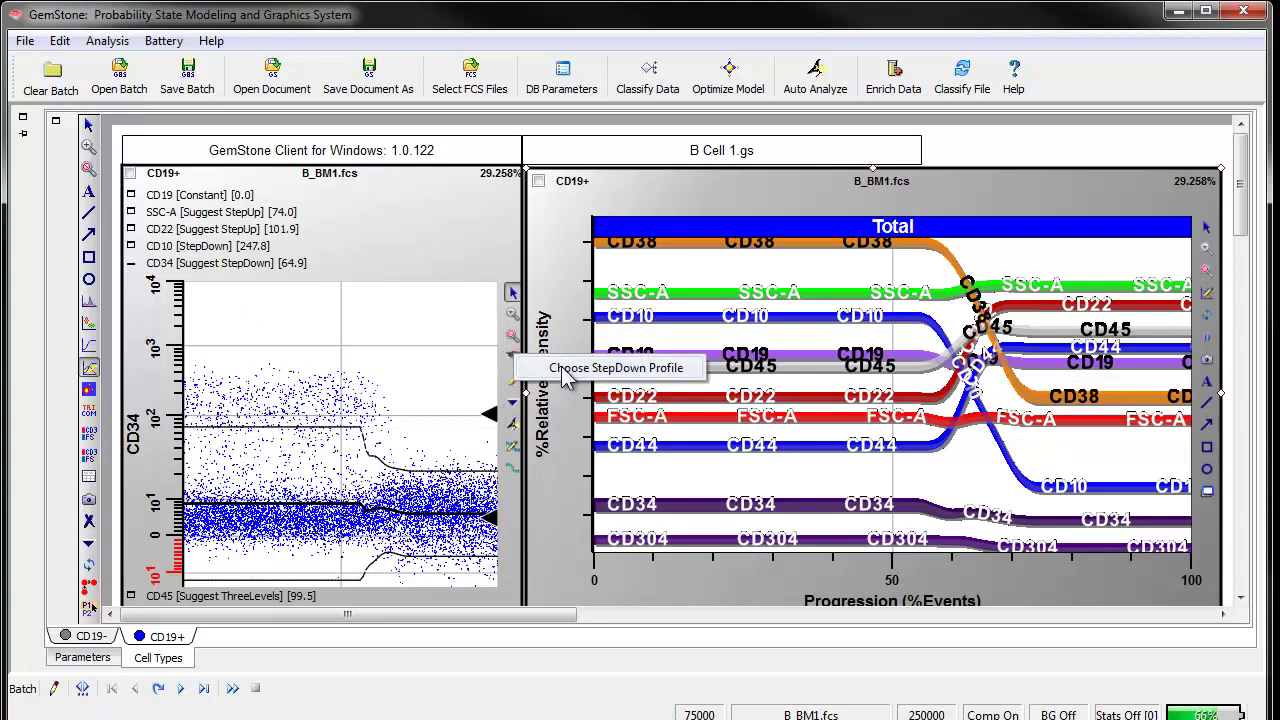
{"action": "left_click", "coordinate": [512, 356]}
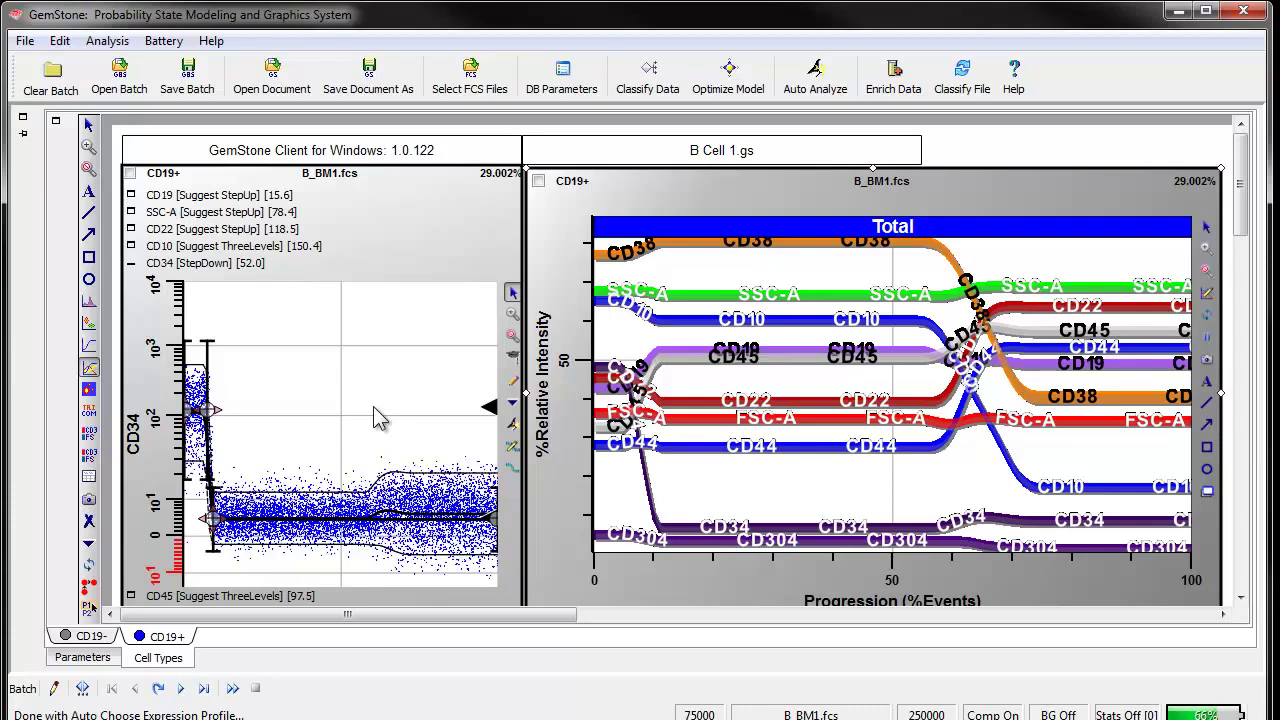
{"action": "left_click", "coordinate": [132, 265]}
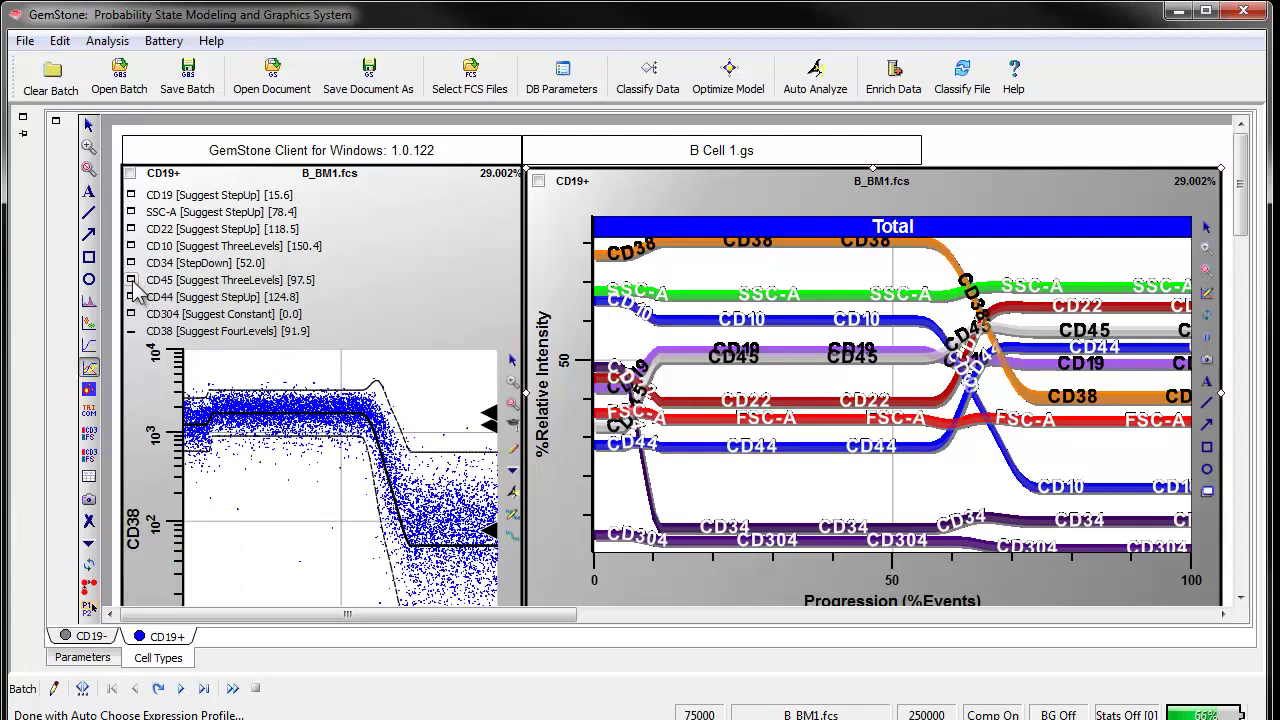
Expand the CD45 profile and choose the suggested ThreeLevels profile for it.
{"action": "left_click", "coordinate": [131, 280]}
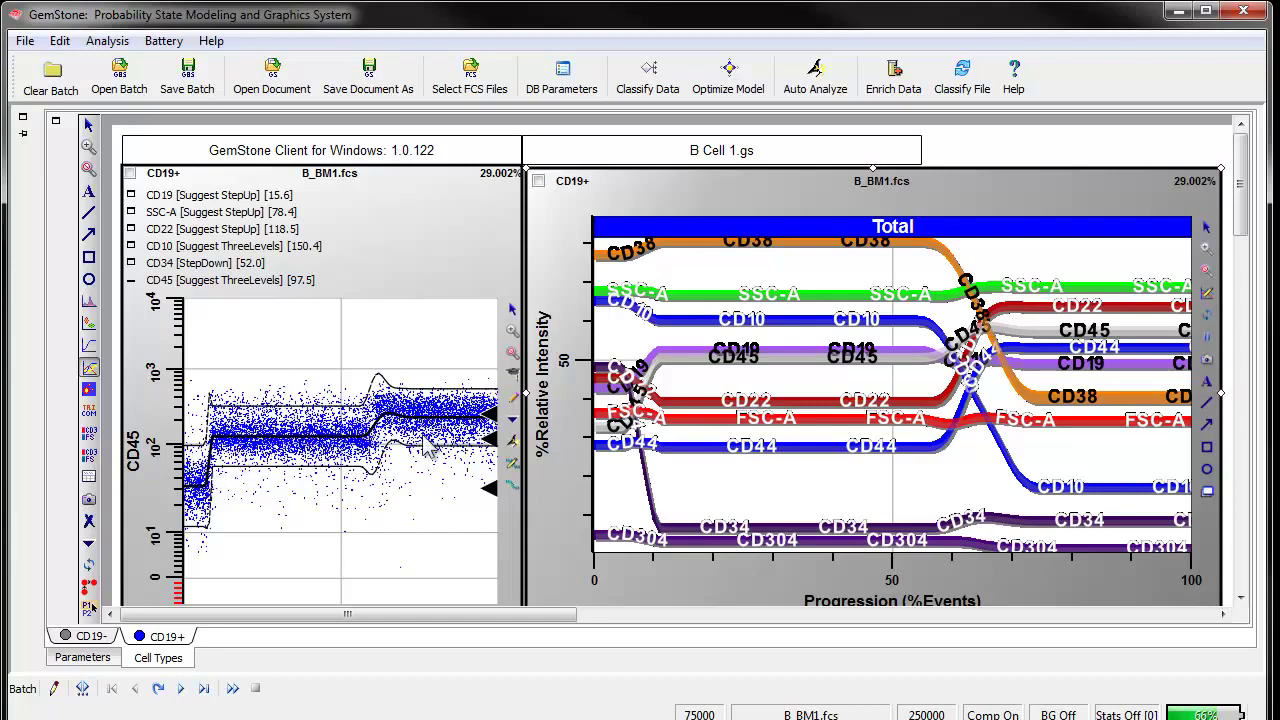
{"action": "left_click", "coordinate": [515, 377]}
{"action": "left_click", "coordinate": [557, 388]}
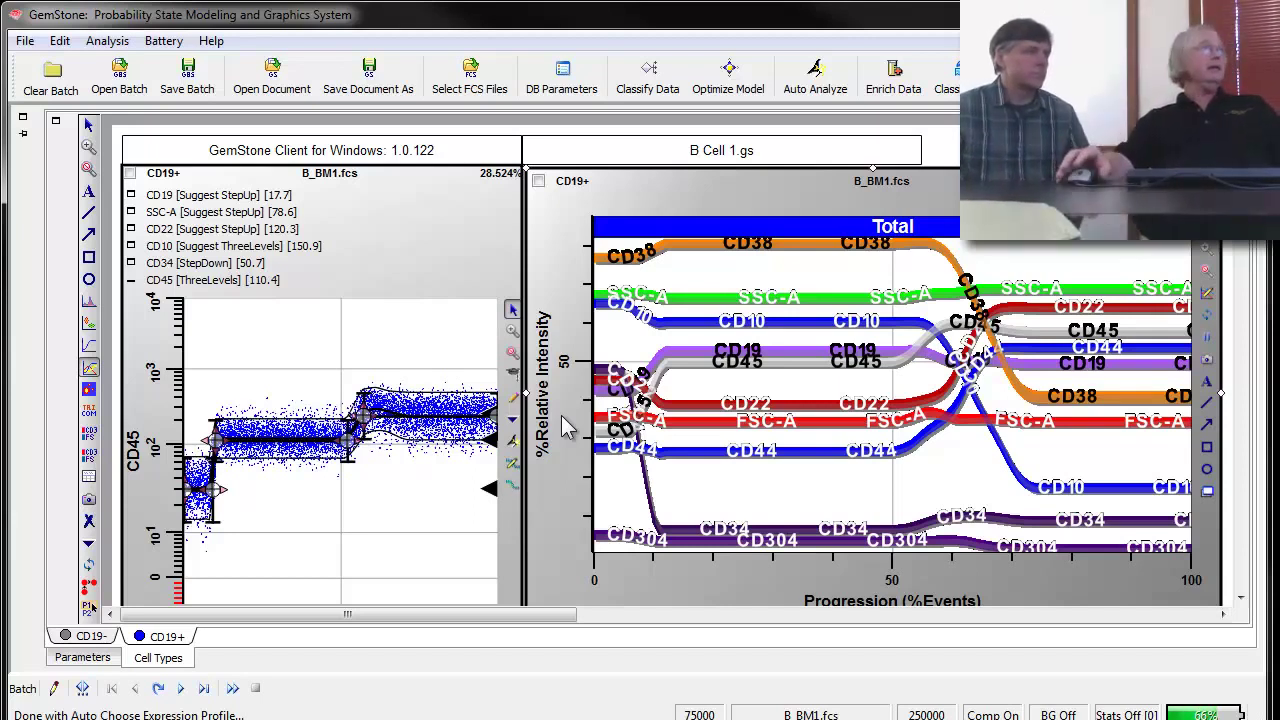
Create stage zones for the CD19+ cell type.
{"action": "left_click", "coordinate": [89, 544]}
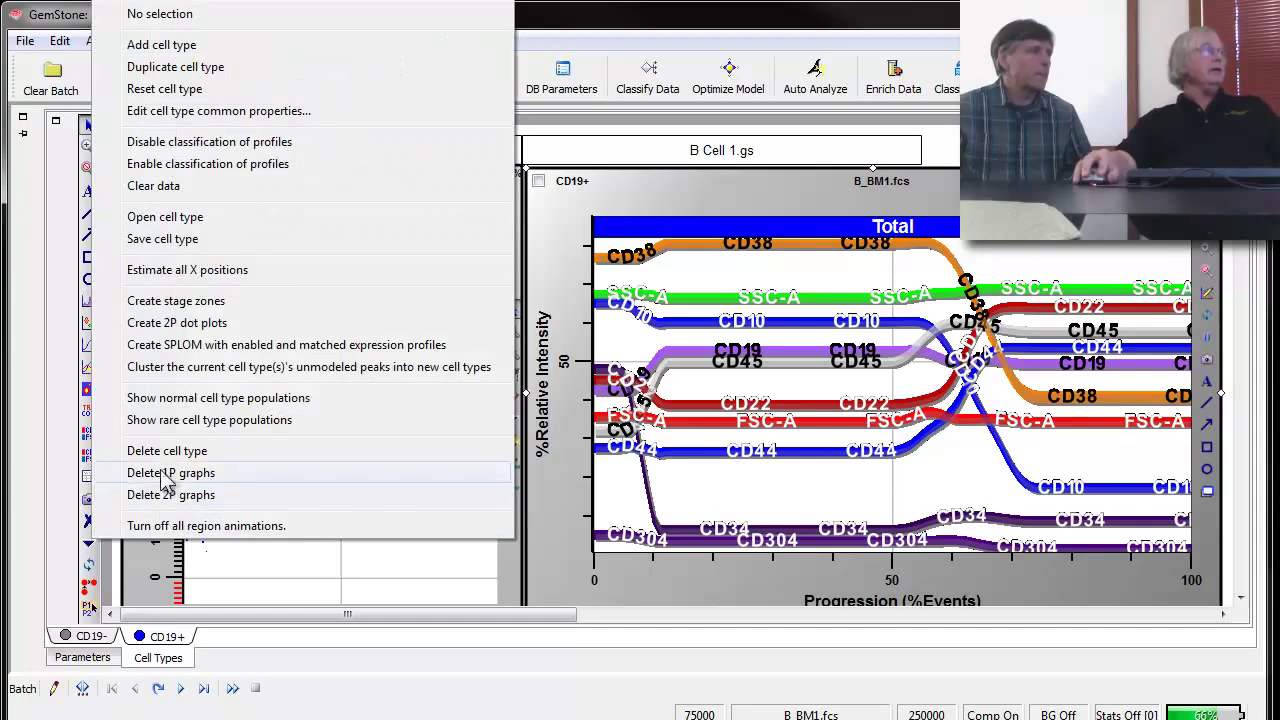
{"action": "left_click", "coordinate": [180, 301]}
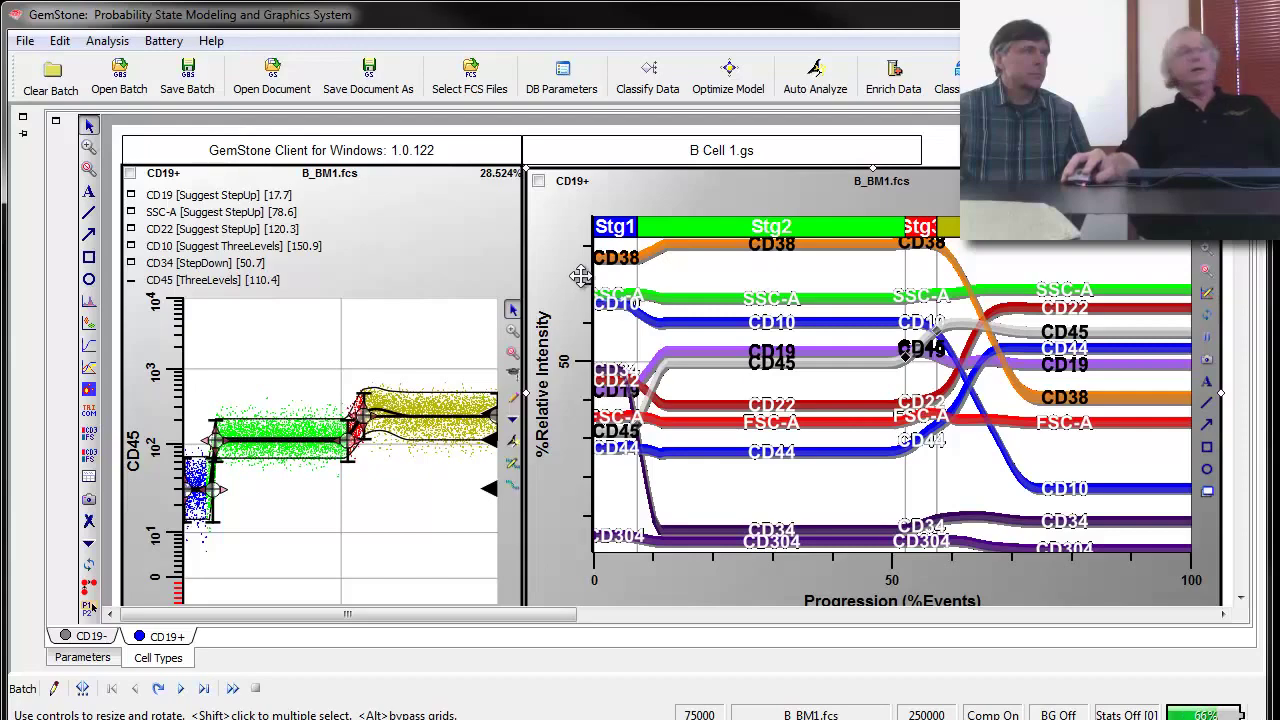
Save the document as B Cell 2.gs in the Models folder, overwriting the existing file.
{"action": "left_click", "coordinate": [24, 44]}
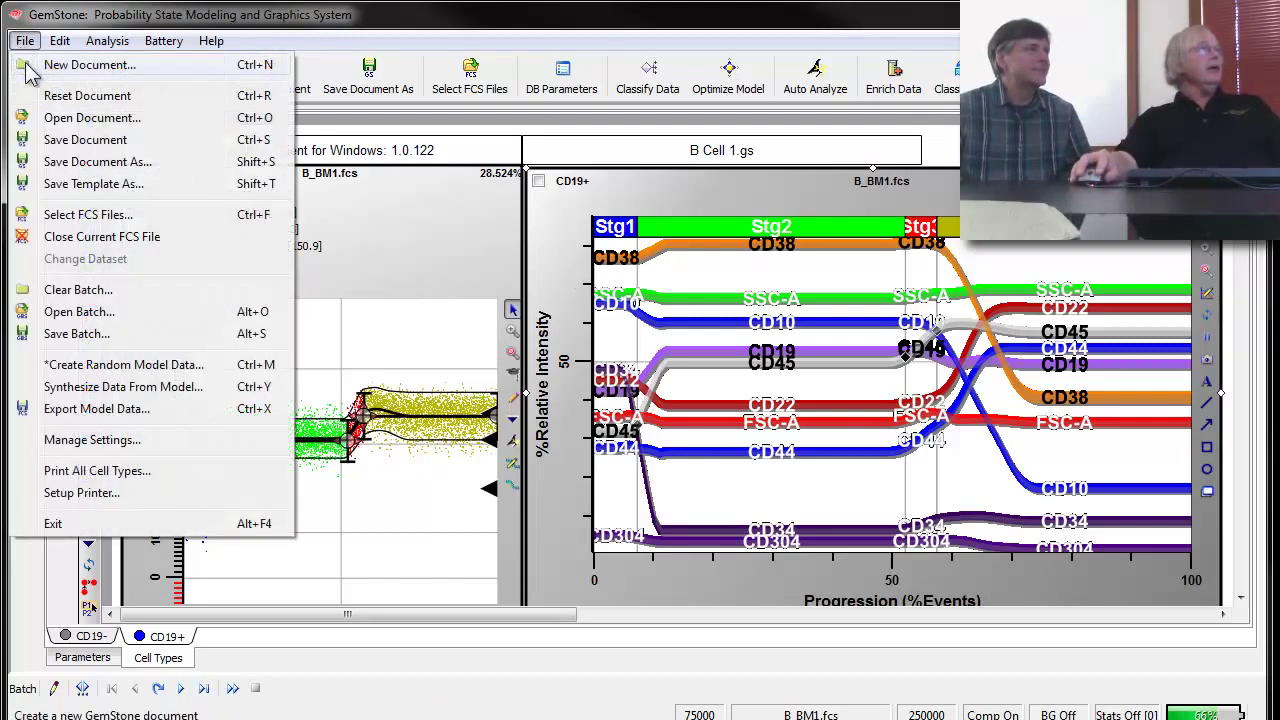
{"action": "left_click", "coordinate": [90, 184]}
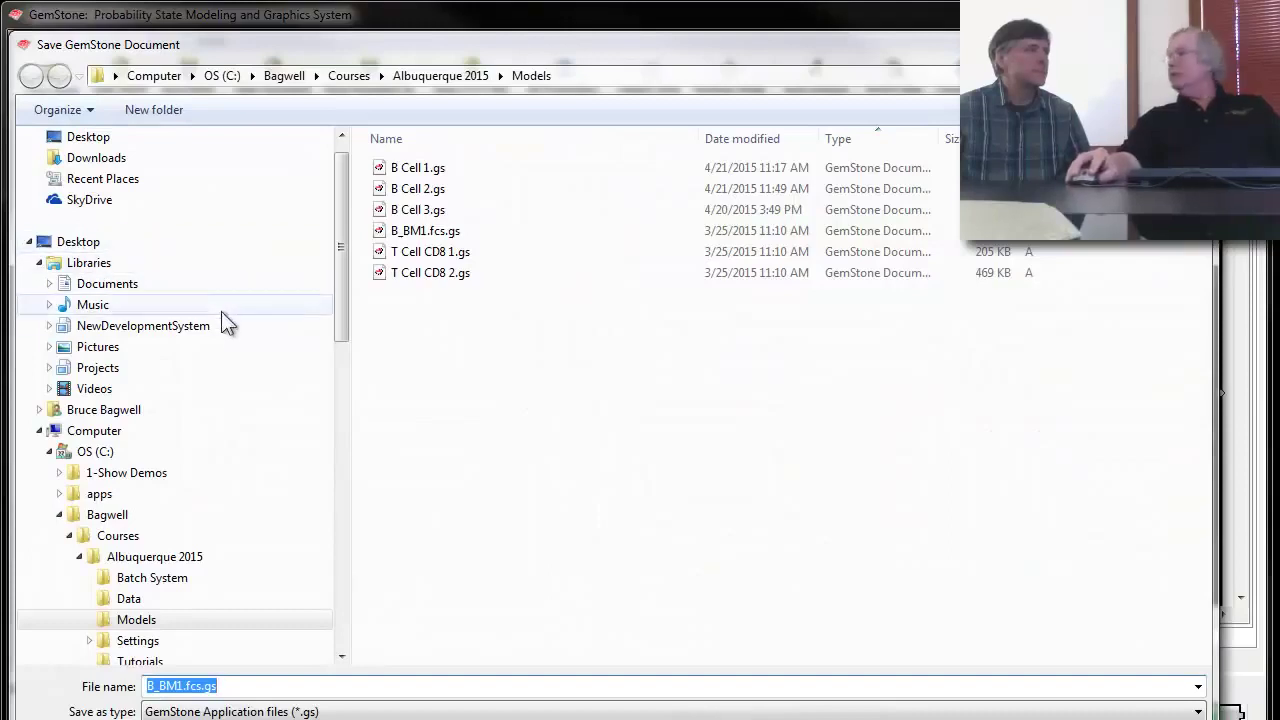
{"action": "left_click", "coordinate": [405, 195]}
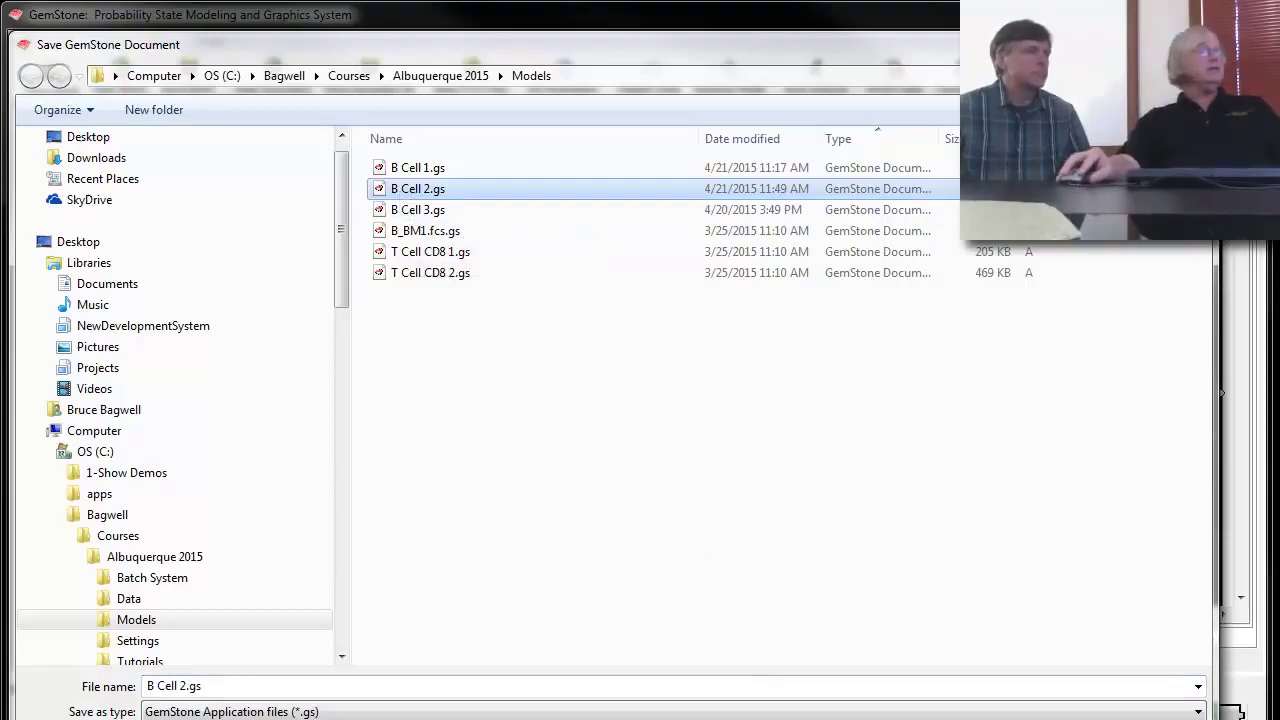
{"action": "key", "text": "Return"}
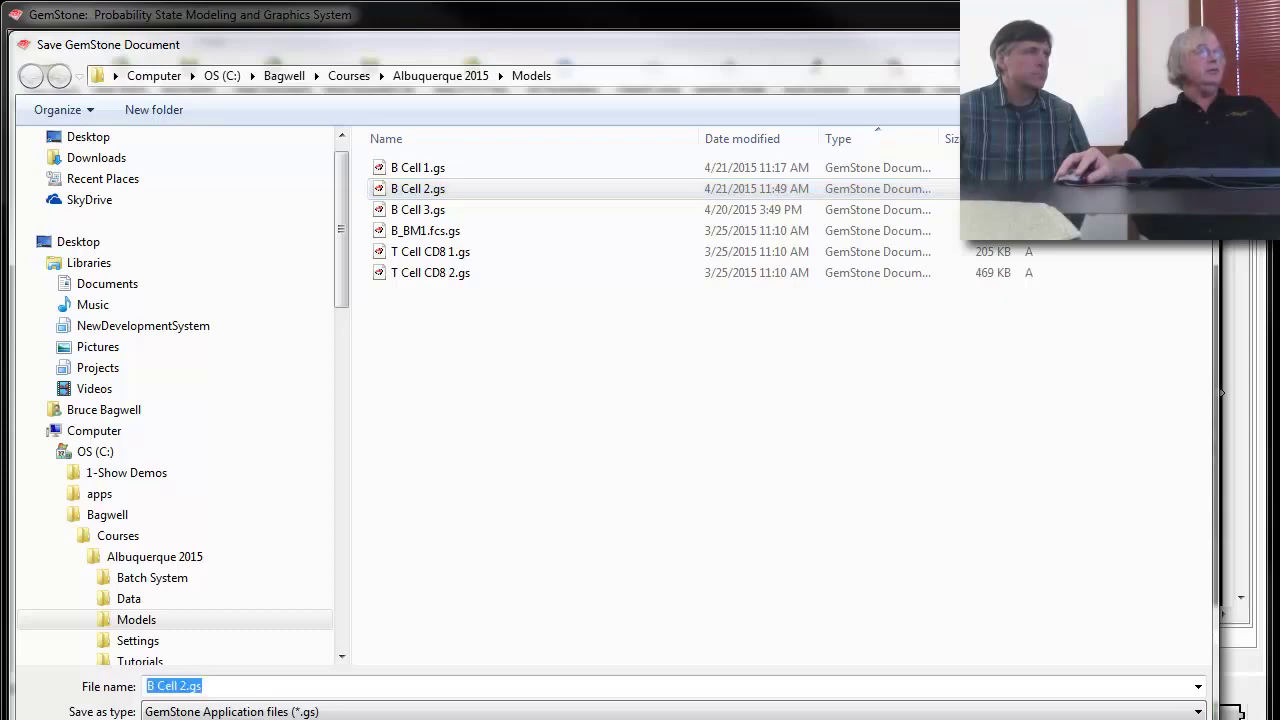
{"action": "left_click", "coordinate": [641, 293]}
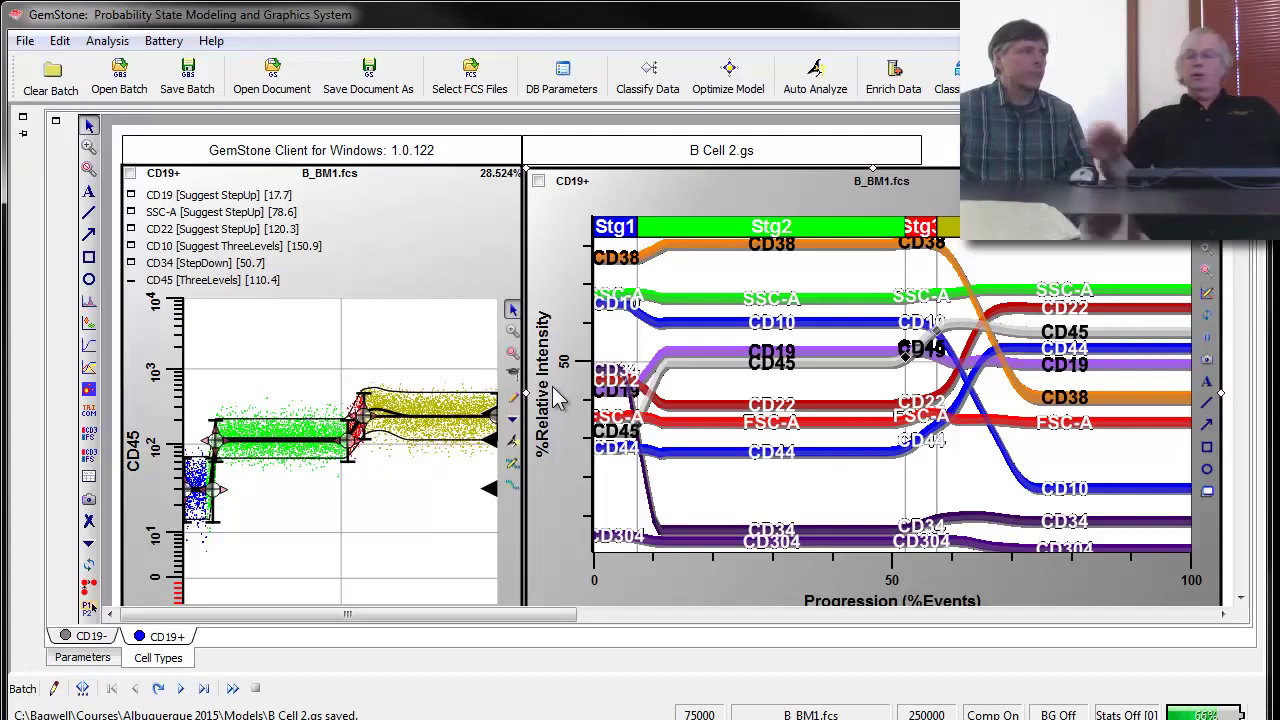
Create a SPLOM with enabled and matched expression profiles for the CD19+ cell type, allowing the page to be resized.
{"action": "left_click", "coordinate": [87, 547]}
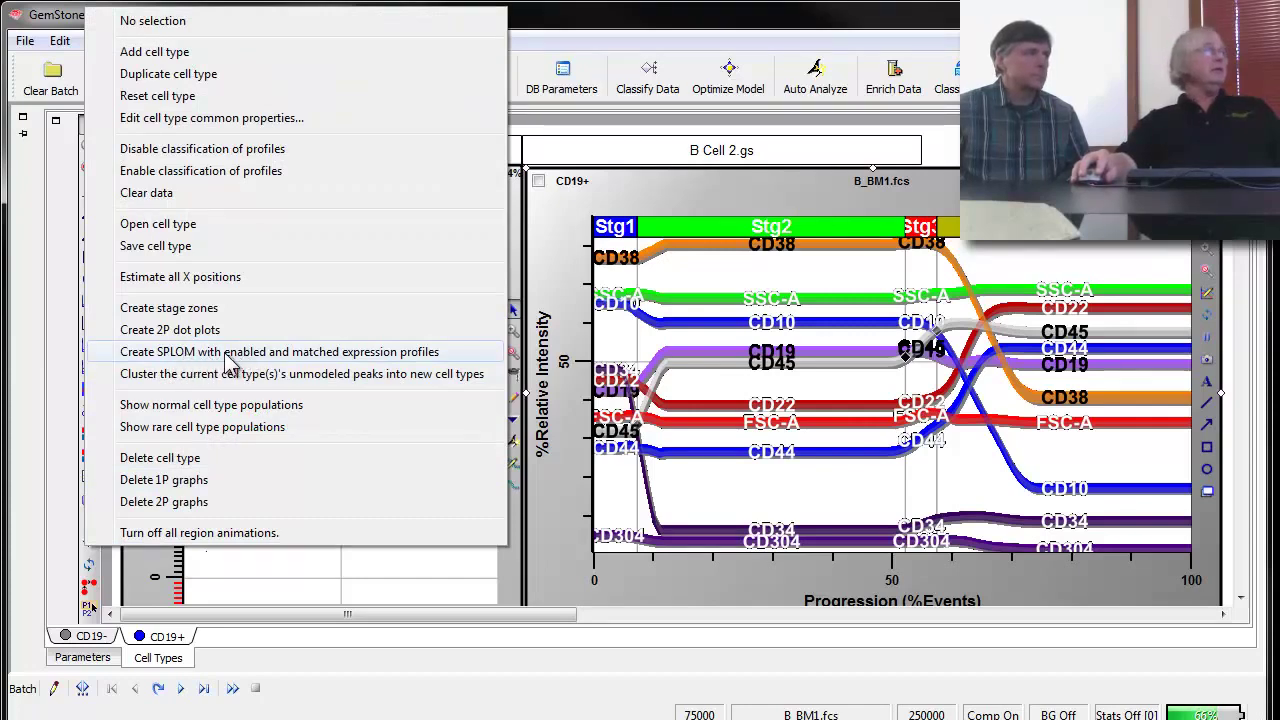
{"action": "left_click", "coordinate": [181, 358]}
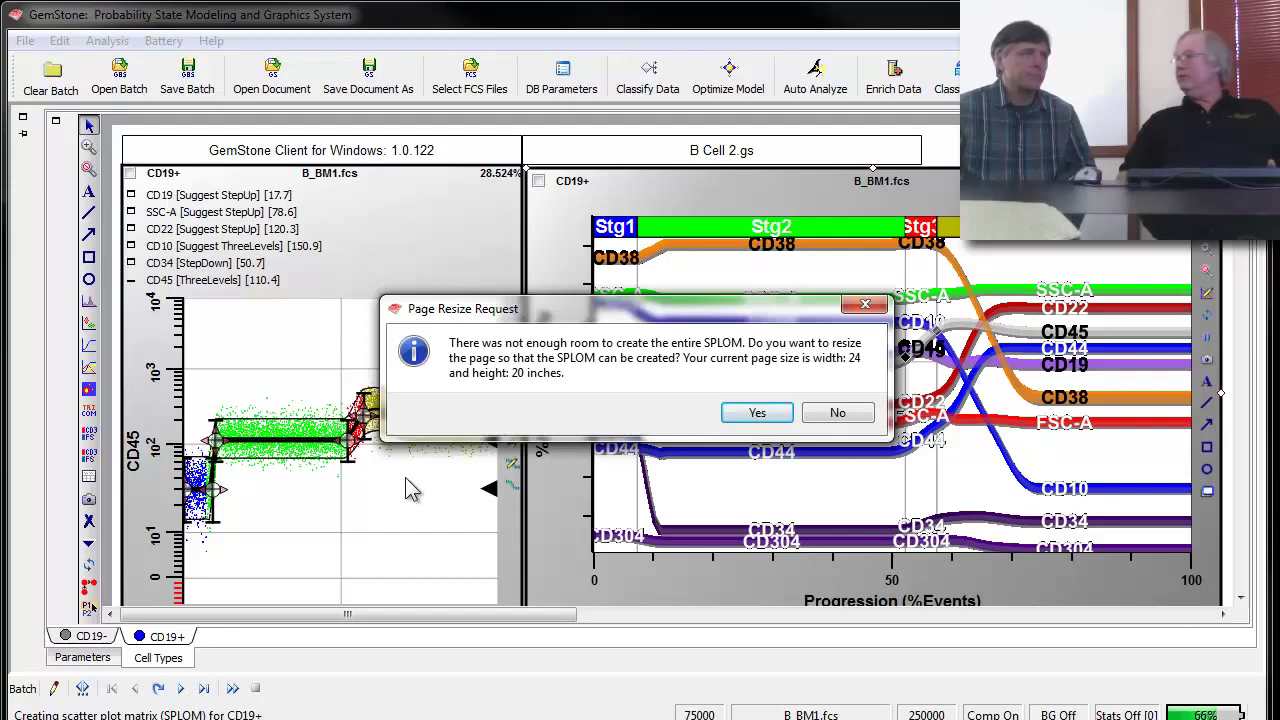
{"action": "left_click", "coordinate": [757, 414]}
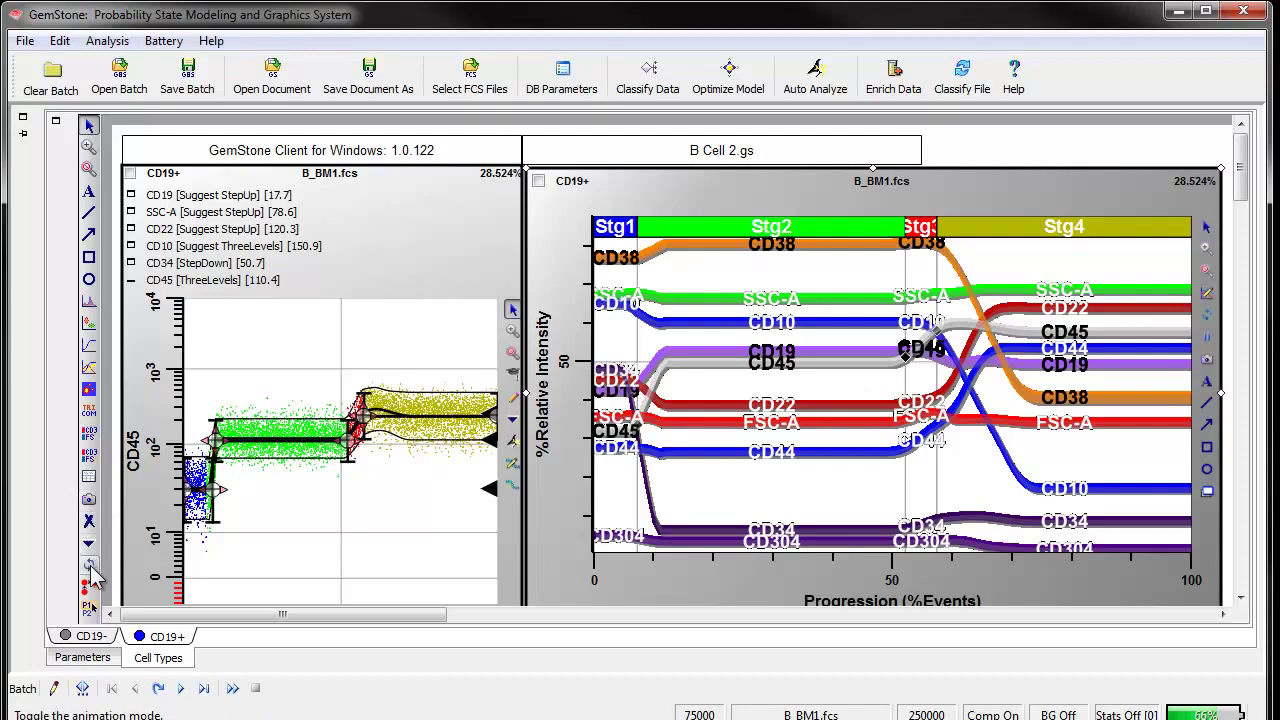
Animate the CD19+ model and examine how the stages progress through the marker plots of the scatter plot matrix.
{"action": "left_click", "coordinate": [90, 566]}
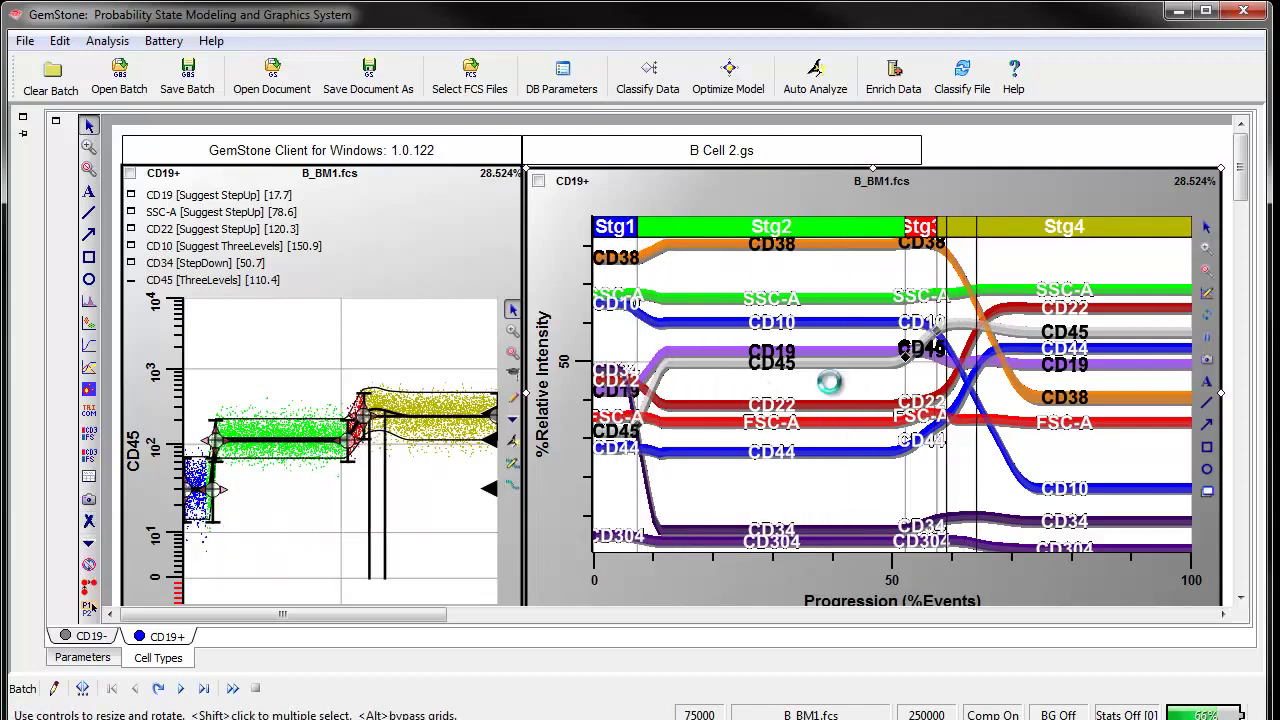
{"action": "scroll", "coordinate": [829, 382], "scroll_direction": "down", "scroll_amount": 5}
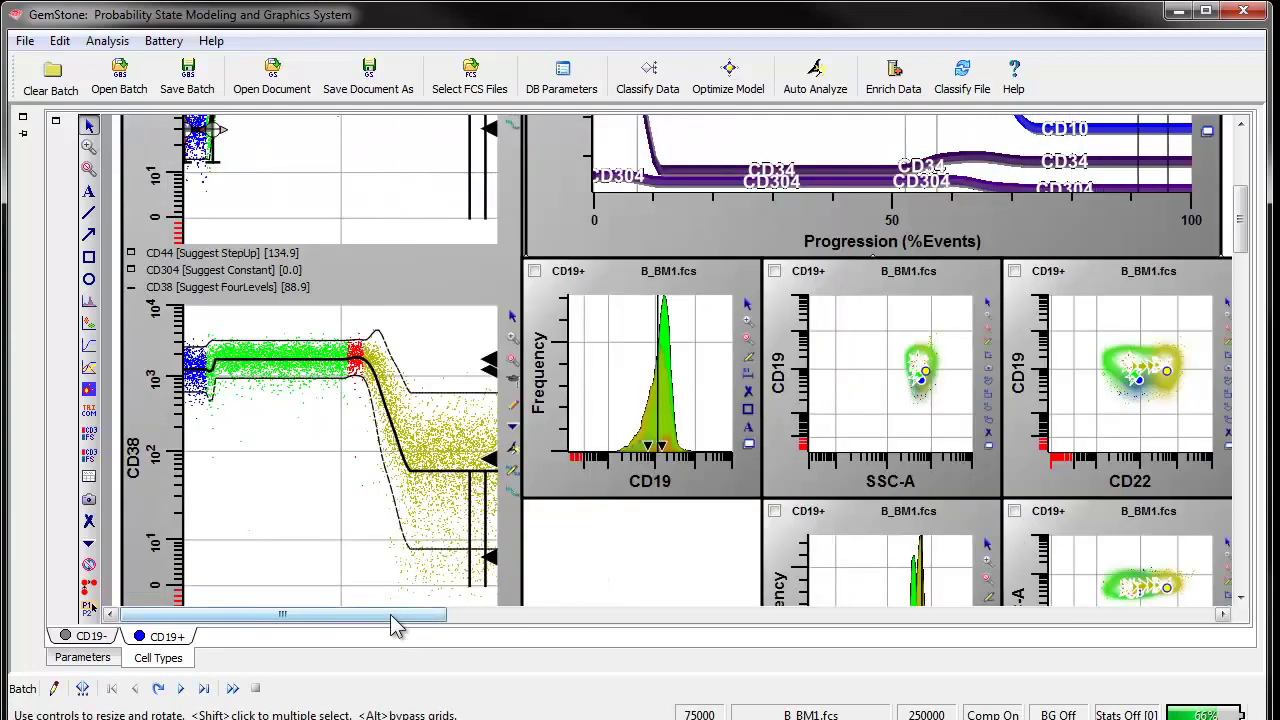
{"action": "left_click_drag", "start_coordinate": [392, 616], "coordinate": [650, 616]}
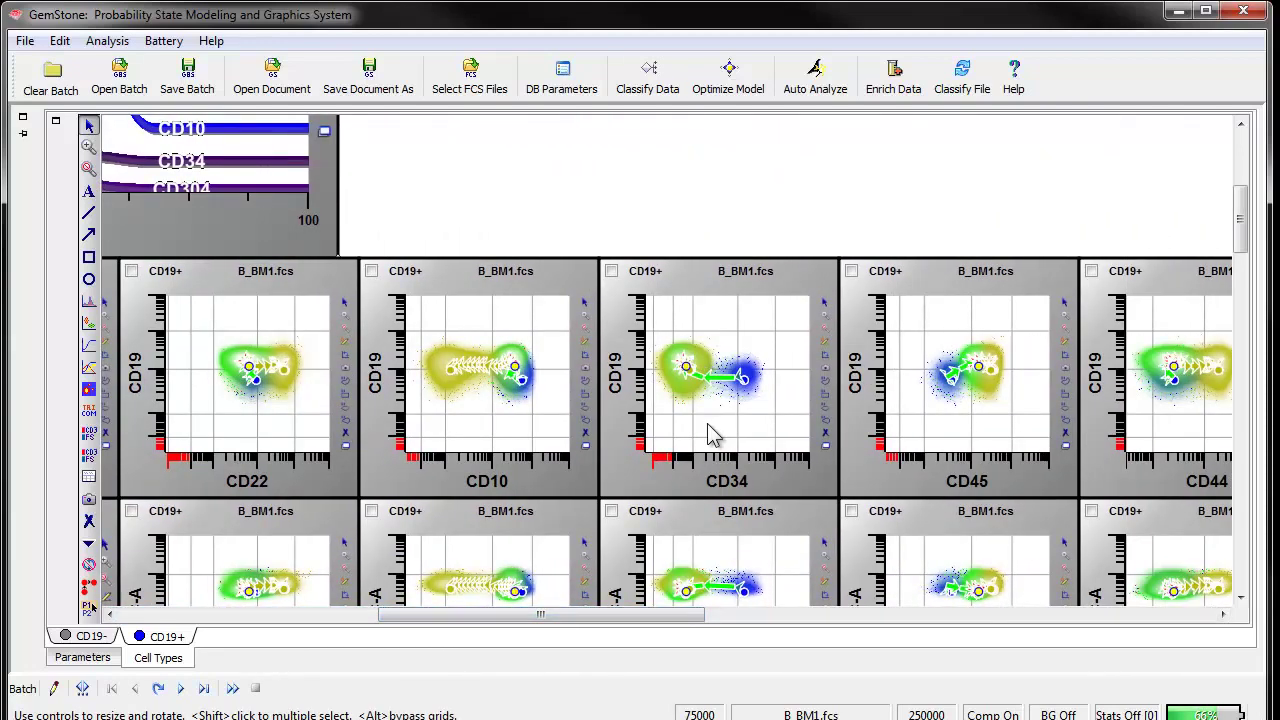
{"action": "scroll", "coordinate": [711, 435], "scroll_direction": "down", "scroll_amount": 3}
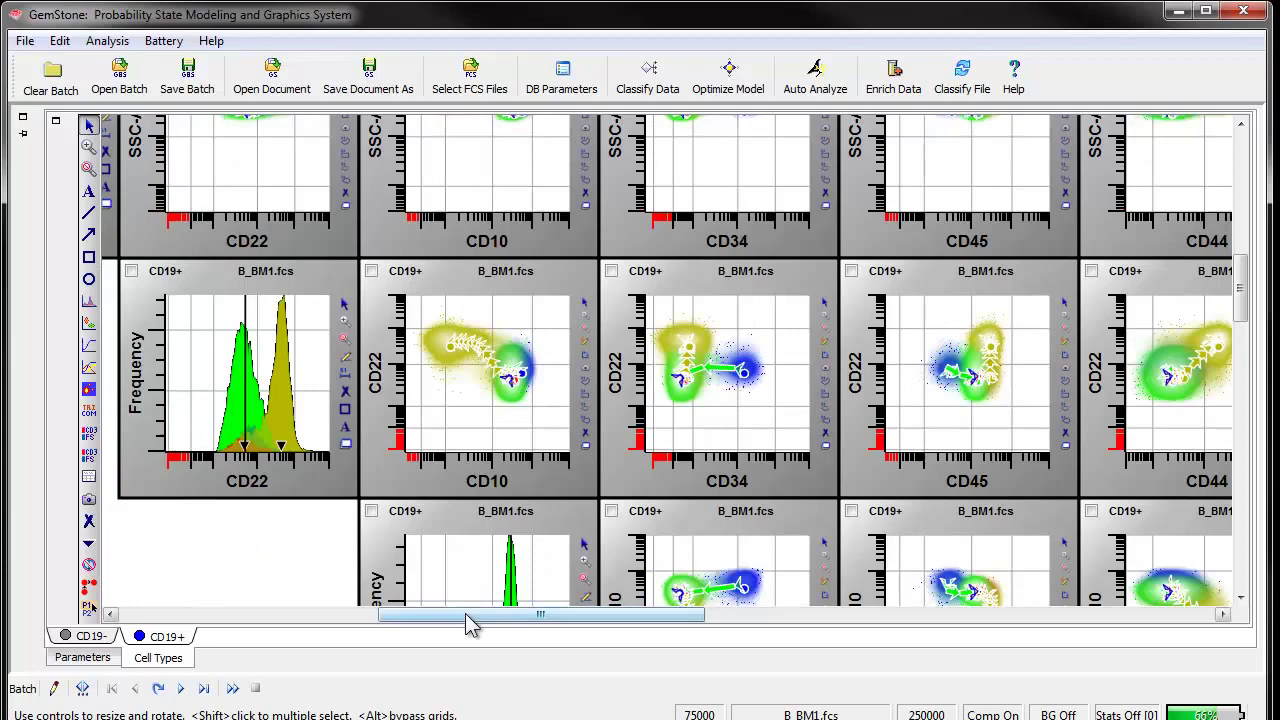
{"action": "left_click_drag", "start_coordinate": [470, 622], "coordinate": [540, 615]}
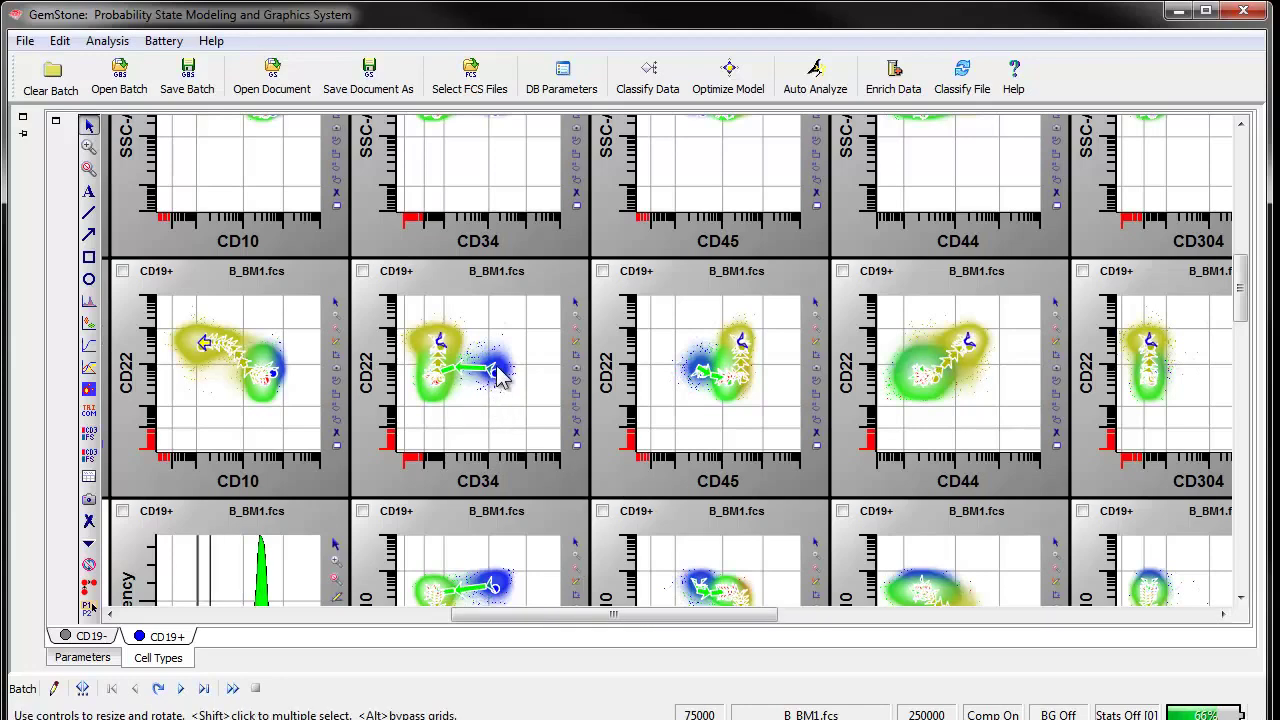
{"action": "scroll", "coordinate": [574, 414], "scroll_direction": "down", "scroll_amount": 1}
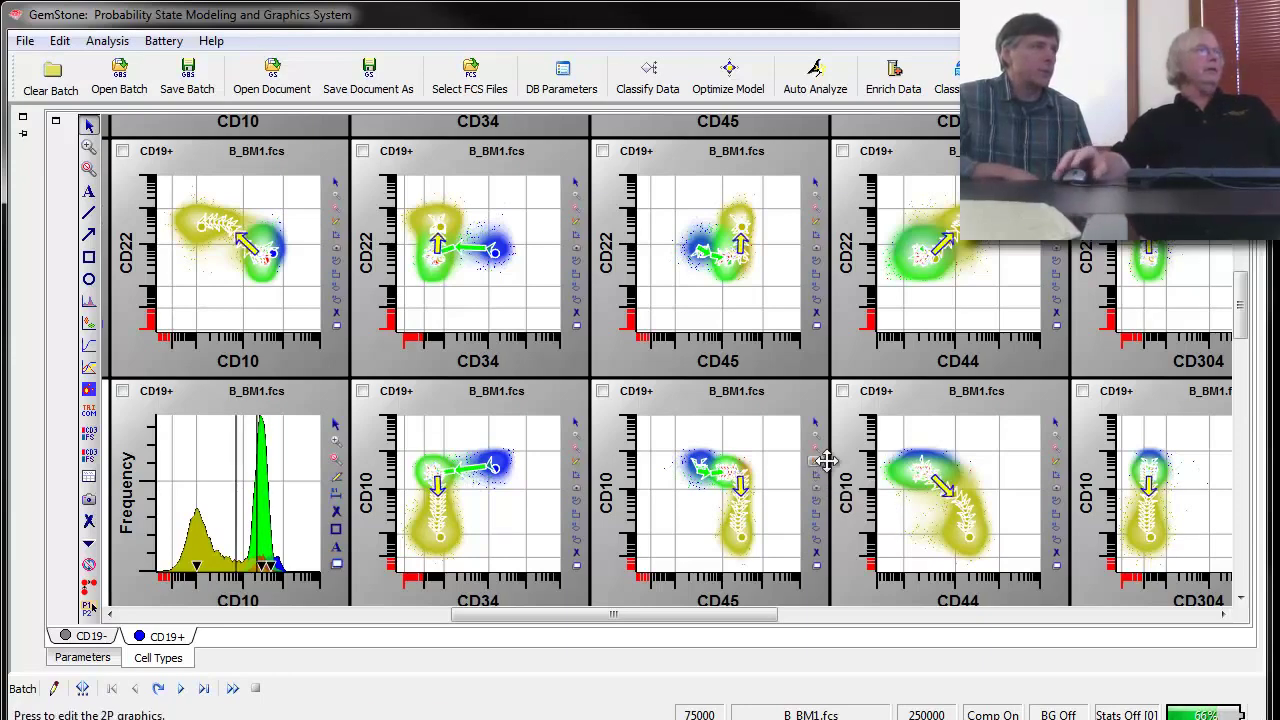
{"action": "scroll", "coordinate": [927, 412], "scroll_direction": "down", "scroll_amount": 1}
{"action": "scroll", "coordinate": [927, 412], "scroll_direction": "down", "scroll_amount": 2}
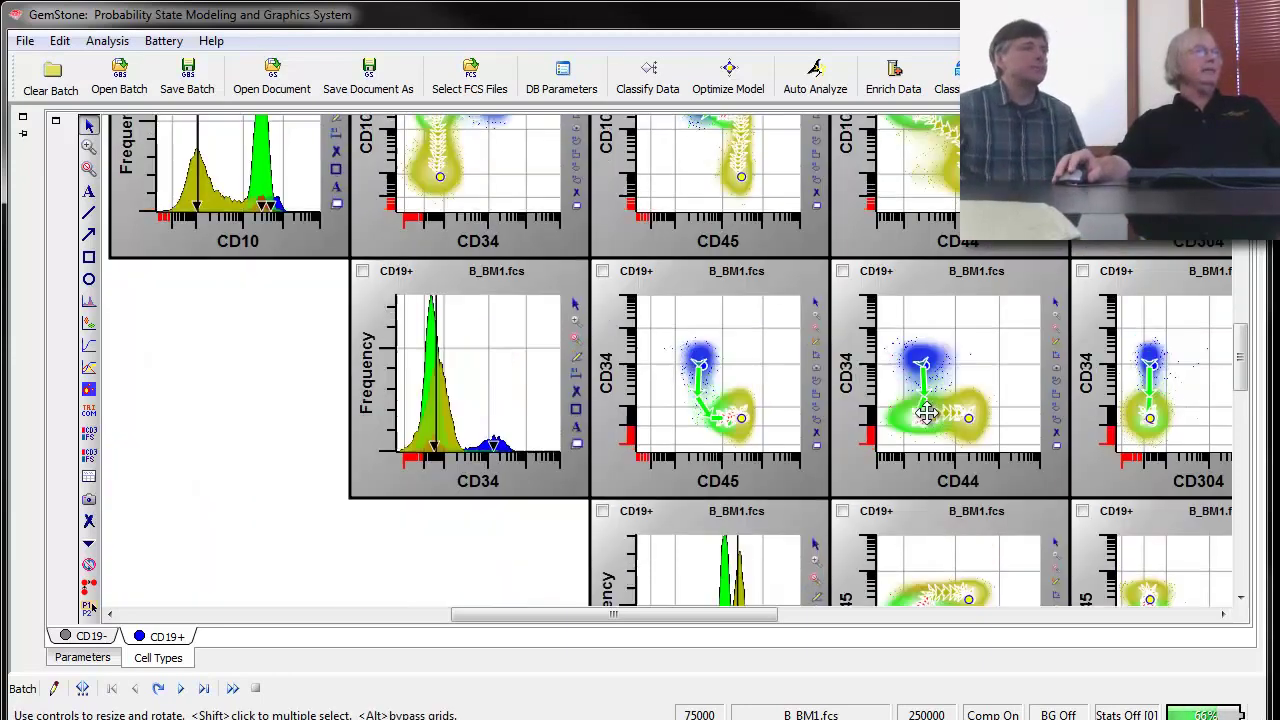
{"action": "scroll", "coordinate": [927, 420], "scroll_direction": "up", "scroll_amount": 2}
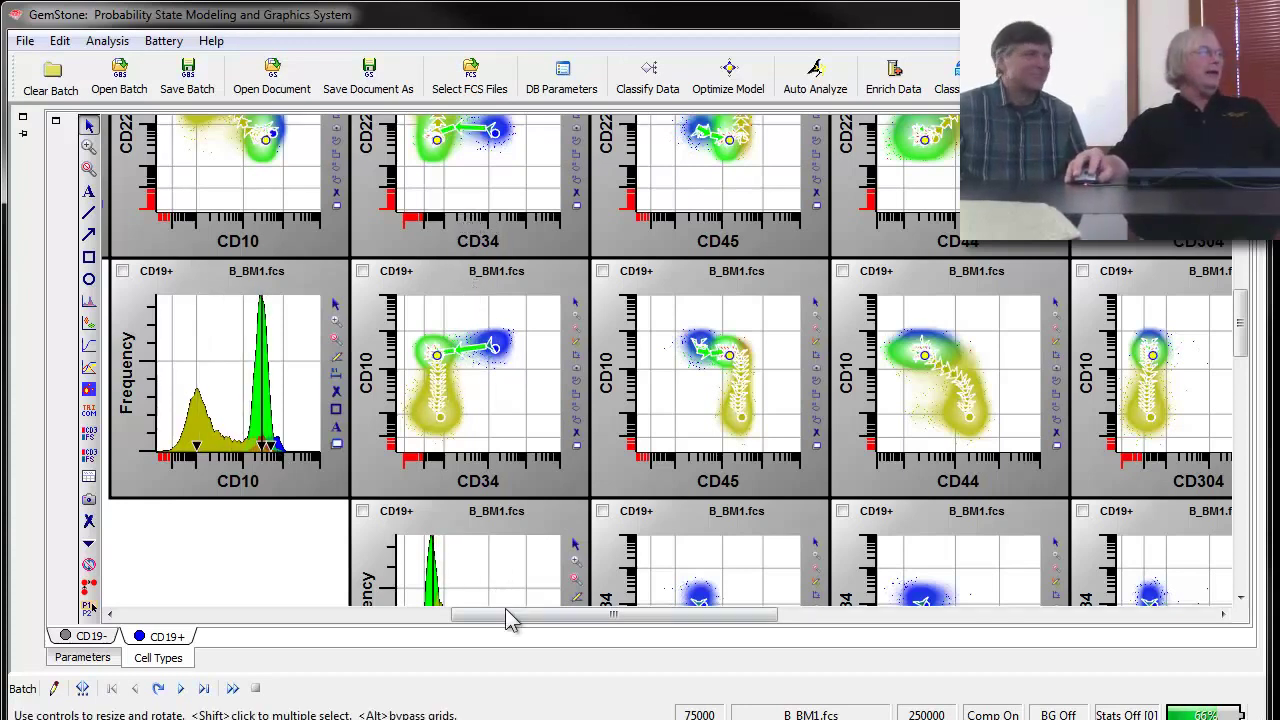
{"action": "left_click_drag", "start_coordinate": [509, 615], "coordinate": [210, 636]}
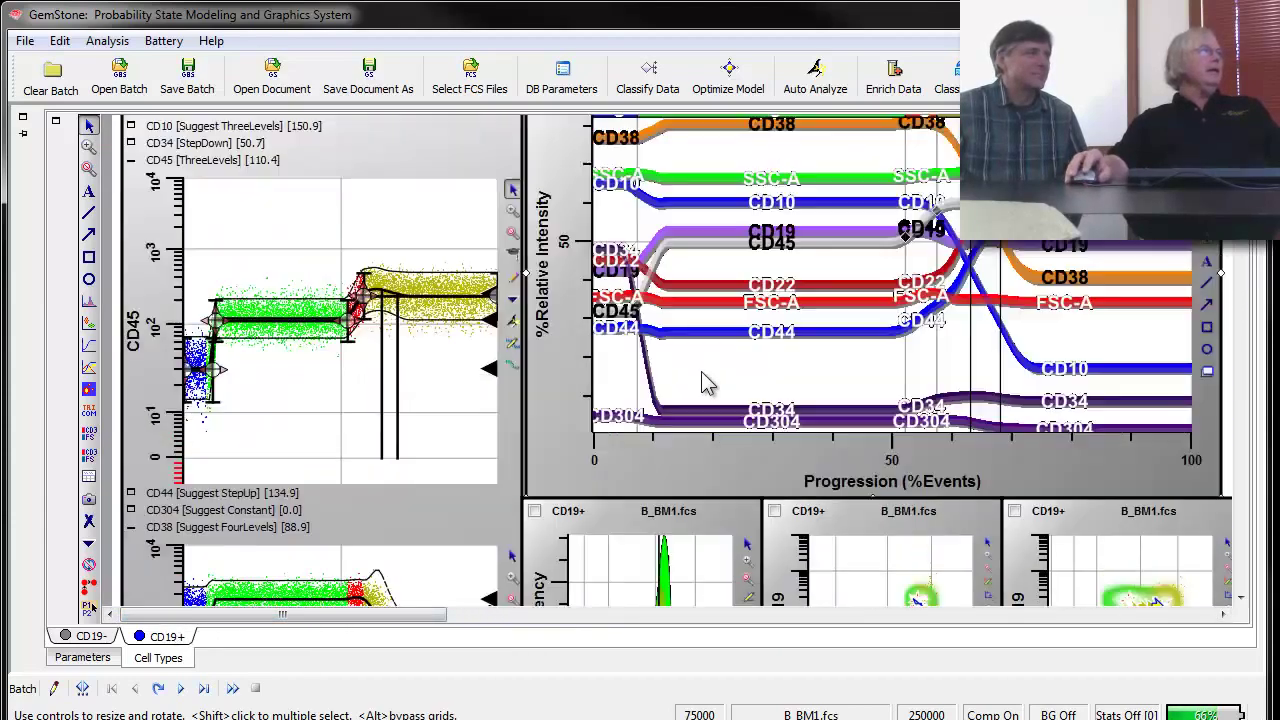
In the level L2 batch options, set the target file of the open template options to B Cell 2.gs.
{"action": "left_click", "coordinate": [22, 118]}
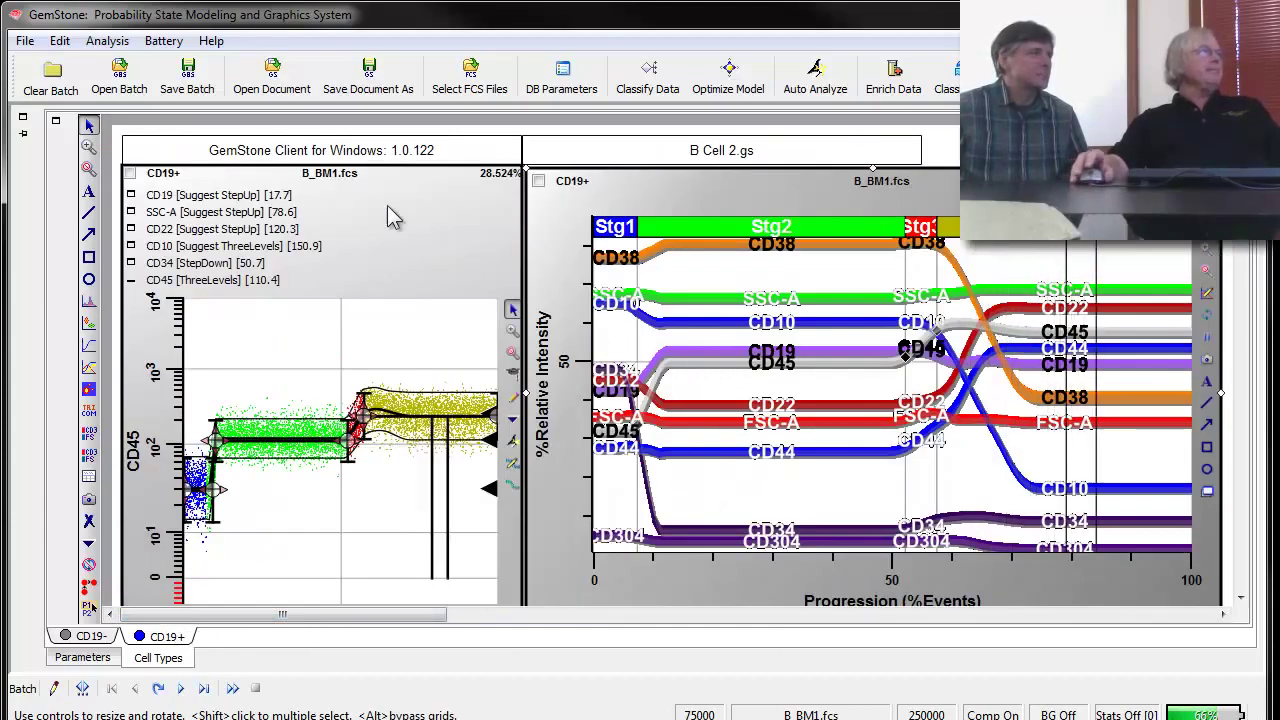
{"action": "left_click", "coordinate": [22, 120]}
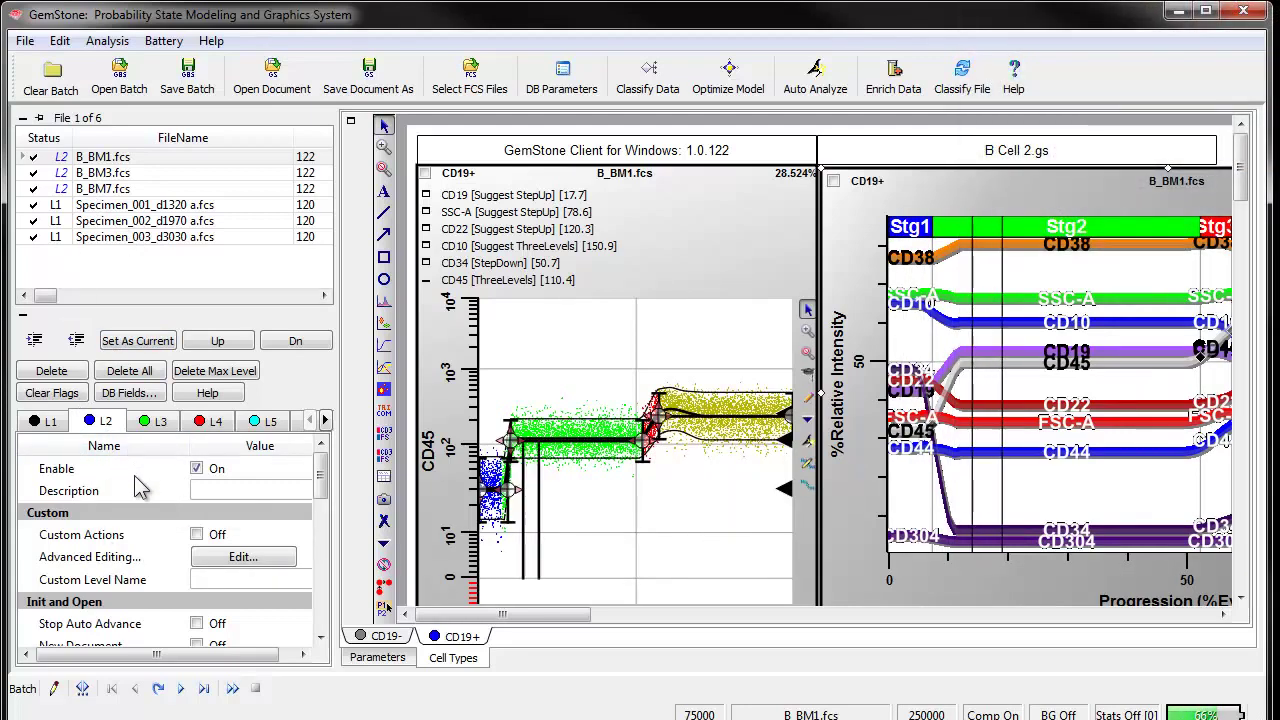
{"action": "scroll", "coordinate": [125, 495], "scroll_direction": "down", "scroll_amount": 2}
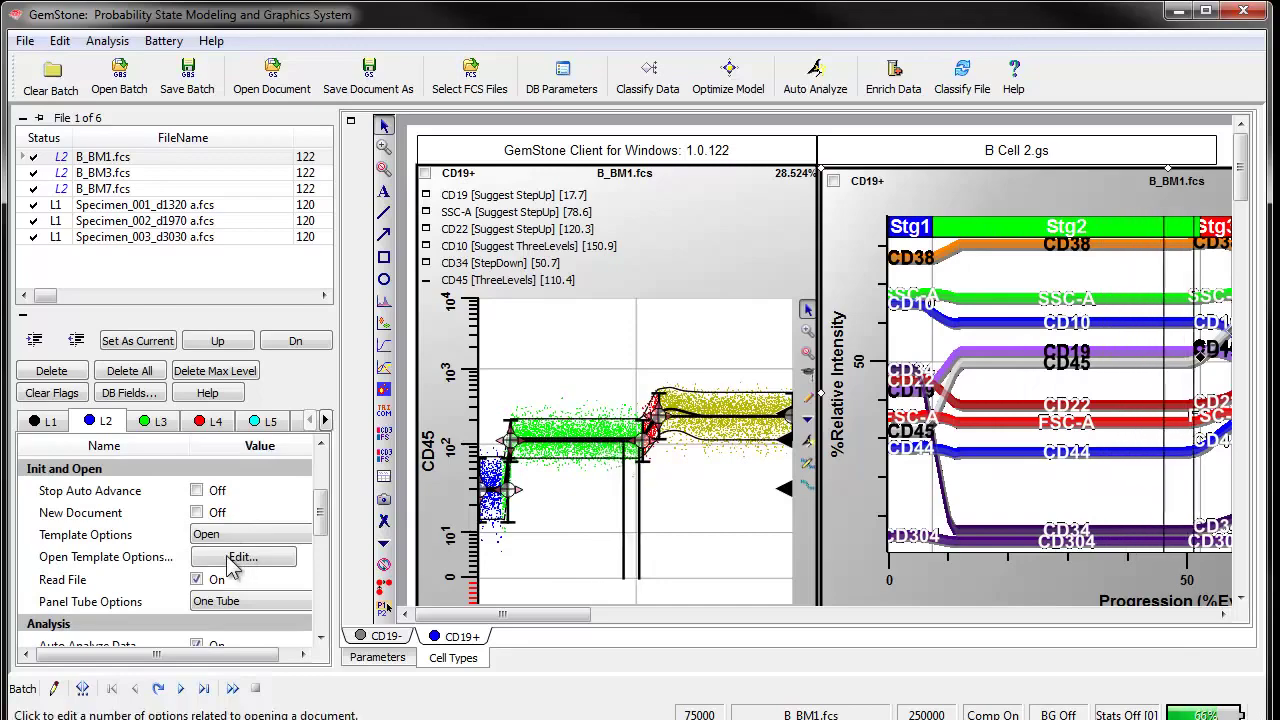
{"action": "left_click", "coordinate": [243, 556]}
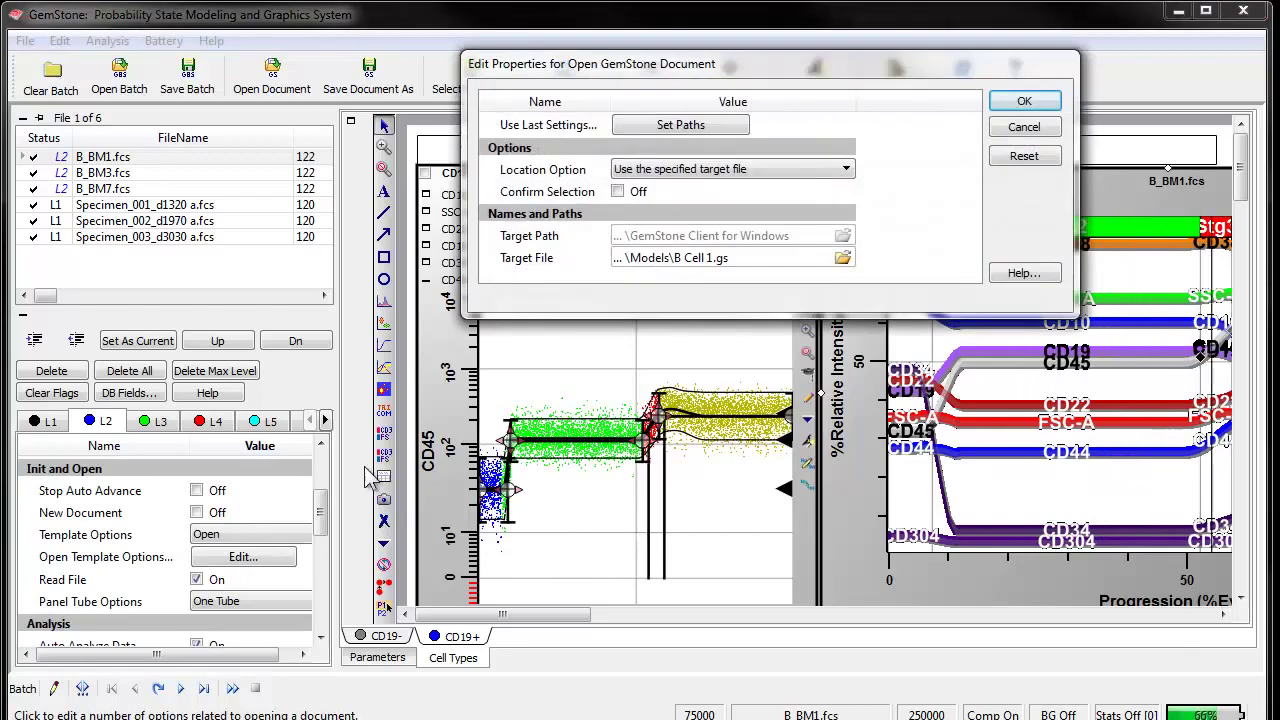
{"action": "left_click", "coordinate": [708, 265]}
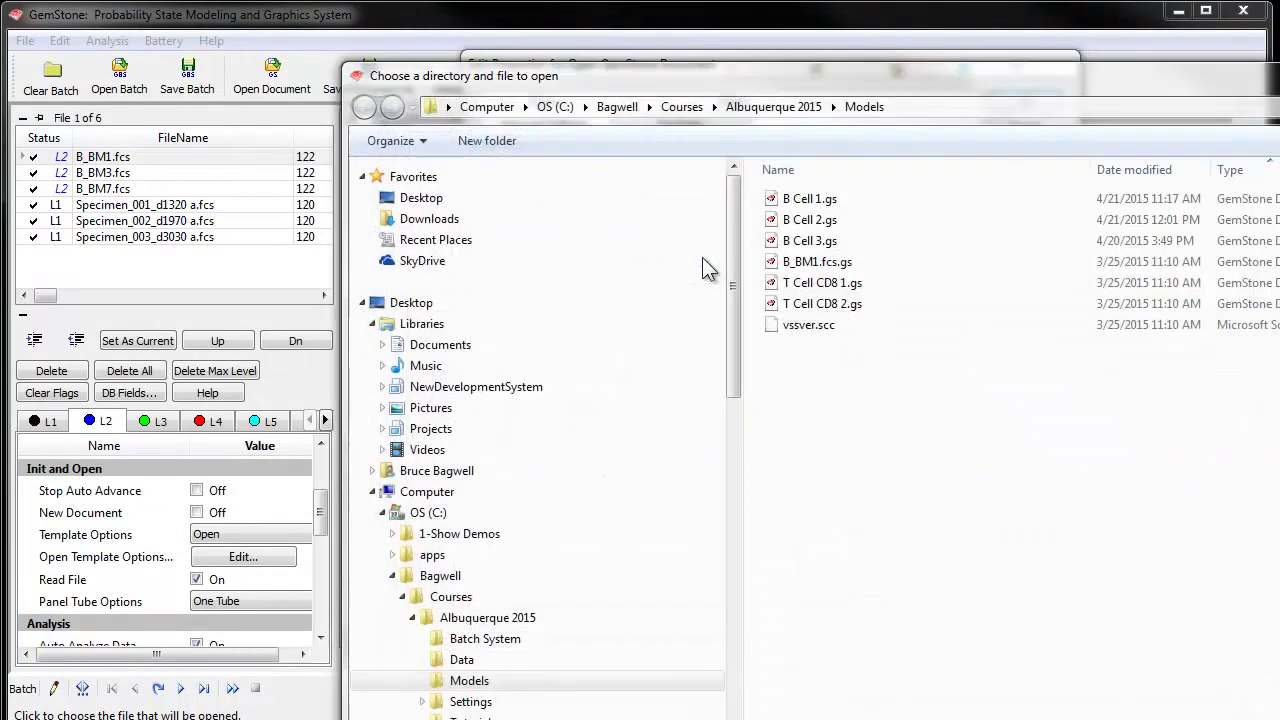
{"action": "left_click", "coordinate": [826, 228]}
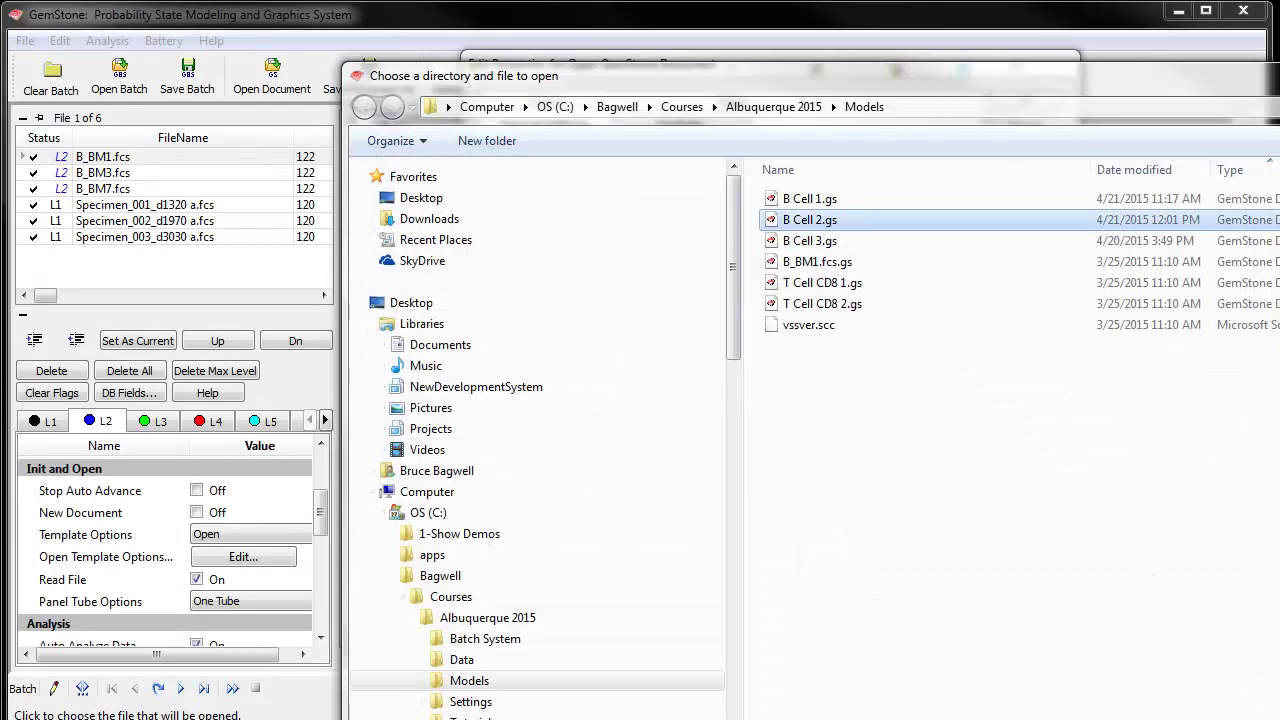
{"action": "key", "text": "Return"}
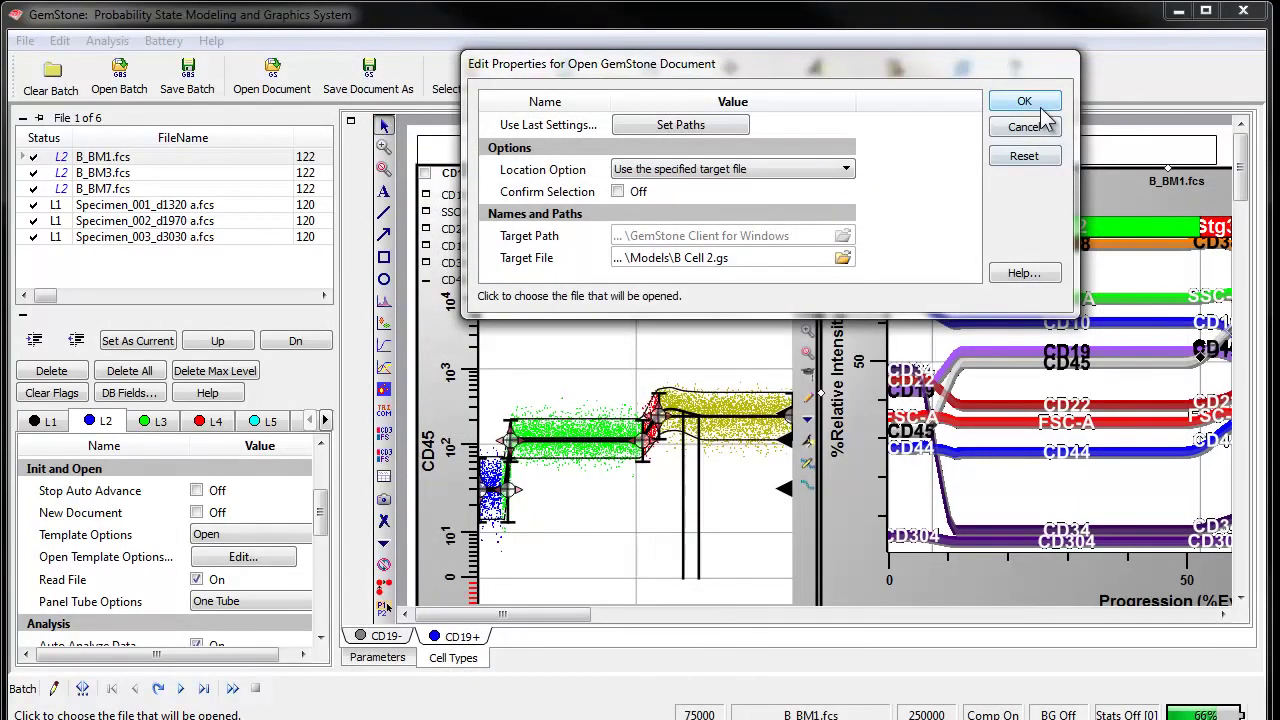
{"action": "left_click", "coordinate": [1026, 103]}
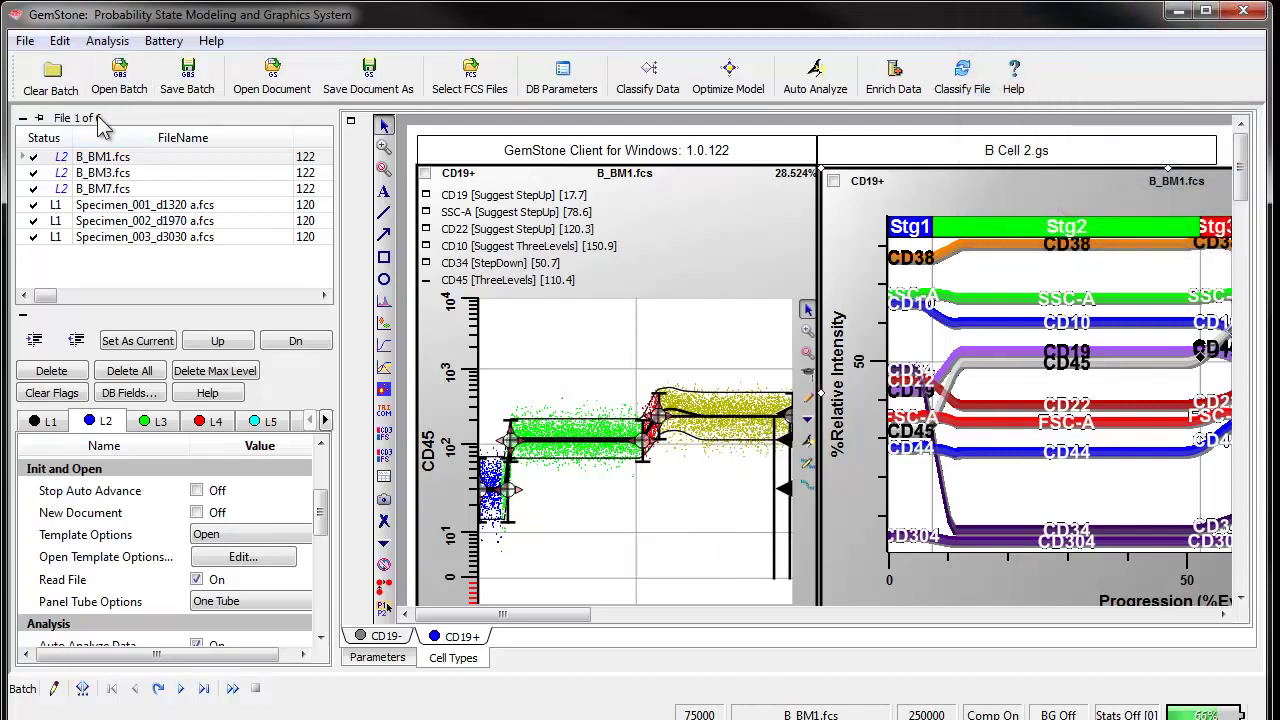
Run the batch model on B_BM3.fcs, hide the batch list, and add the TdT, CD33 and CD20 parameters to the CD19+ model.
{"action": "left_click", "coordinate": [62, 176]}
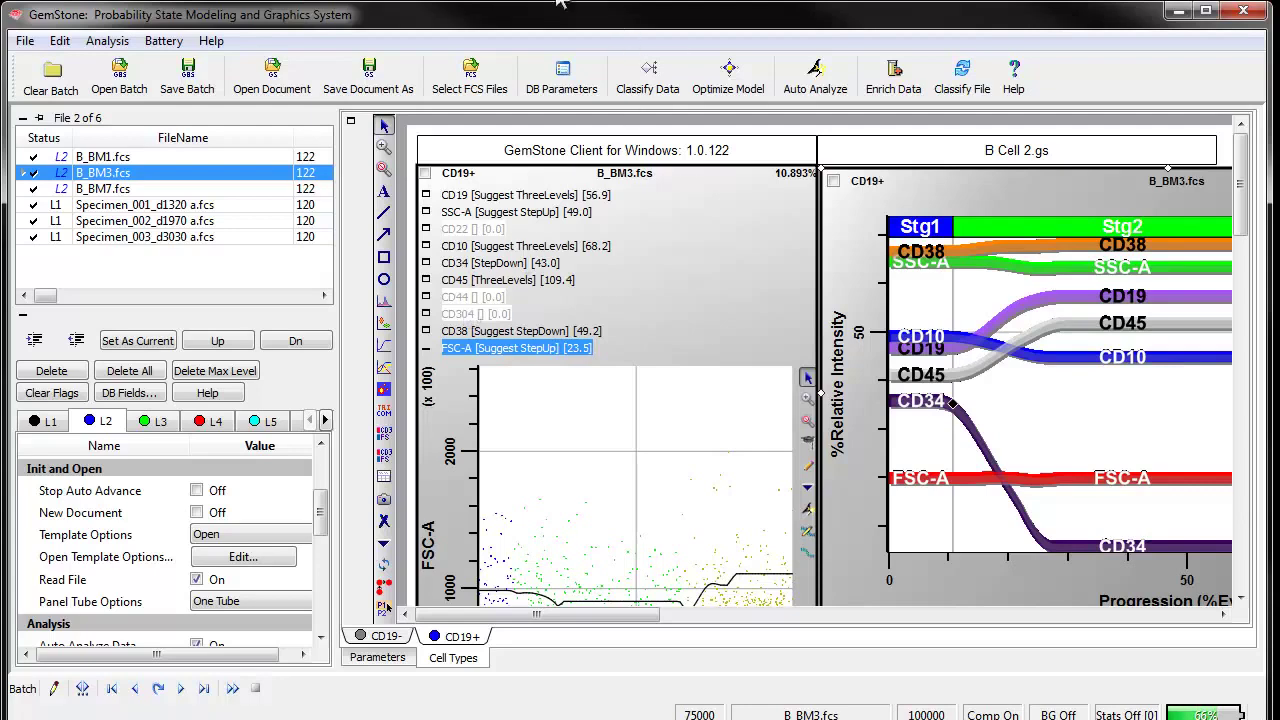
{"action": "left_click", "coordinate": [22, 118]}
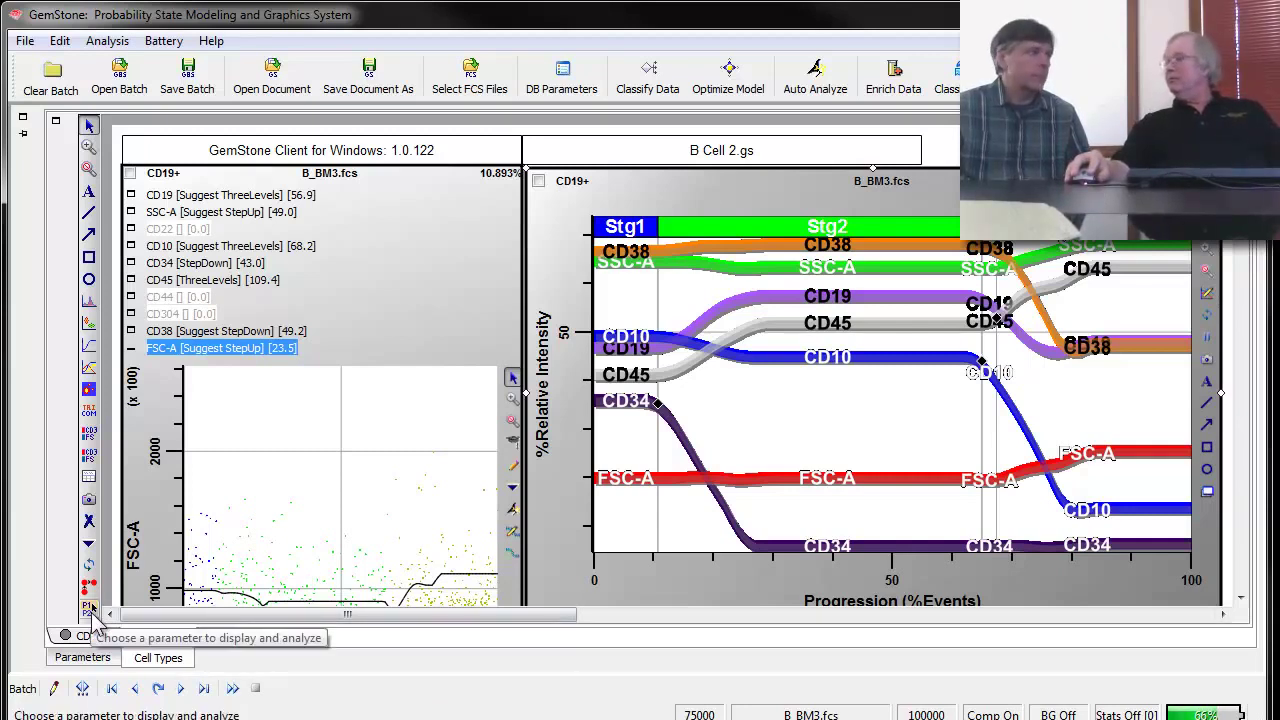
{"action": "left_click", "coordinate": [90, 609]}
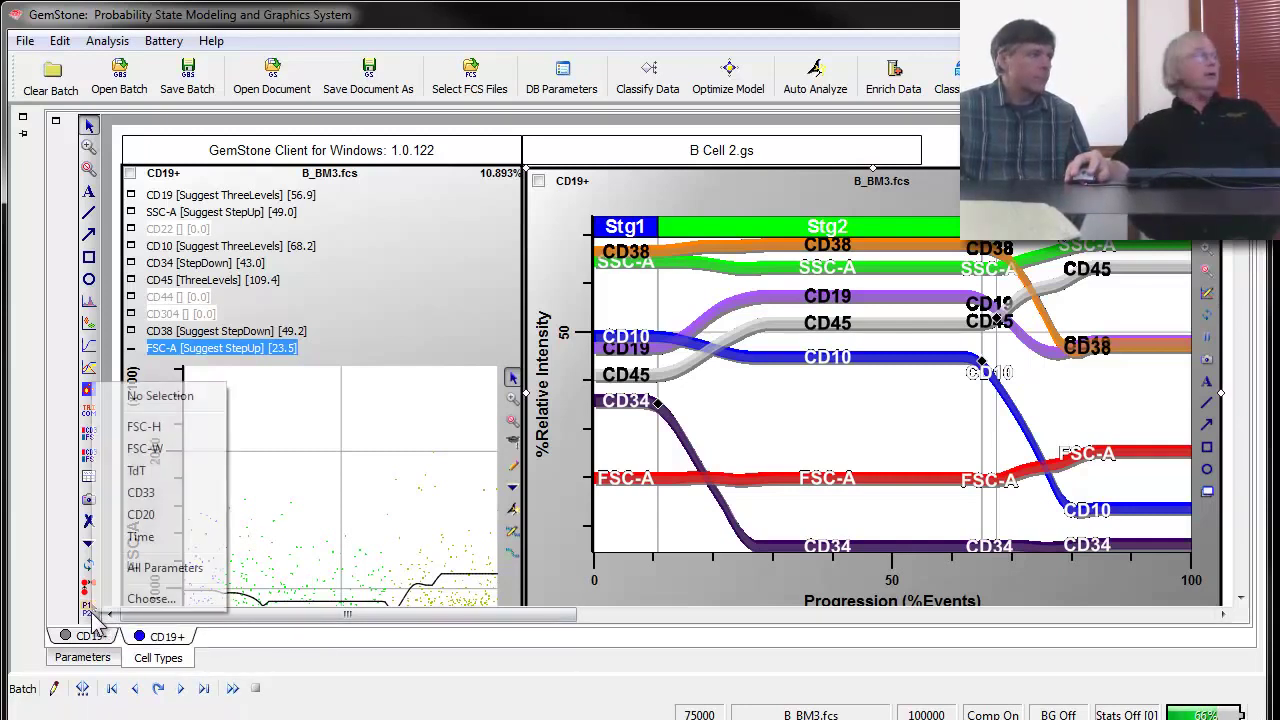
{"action": "left_click", "coordinate": [143, 472]}
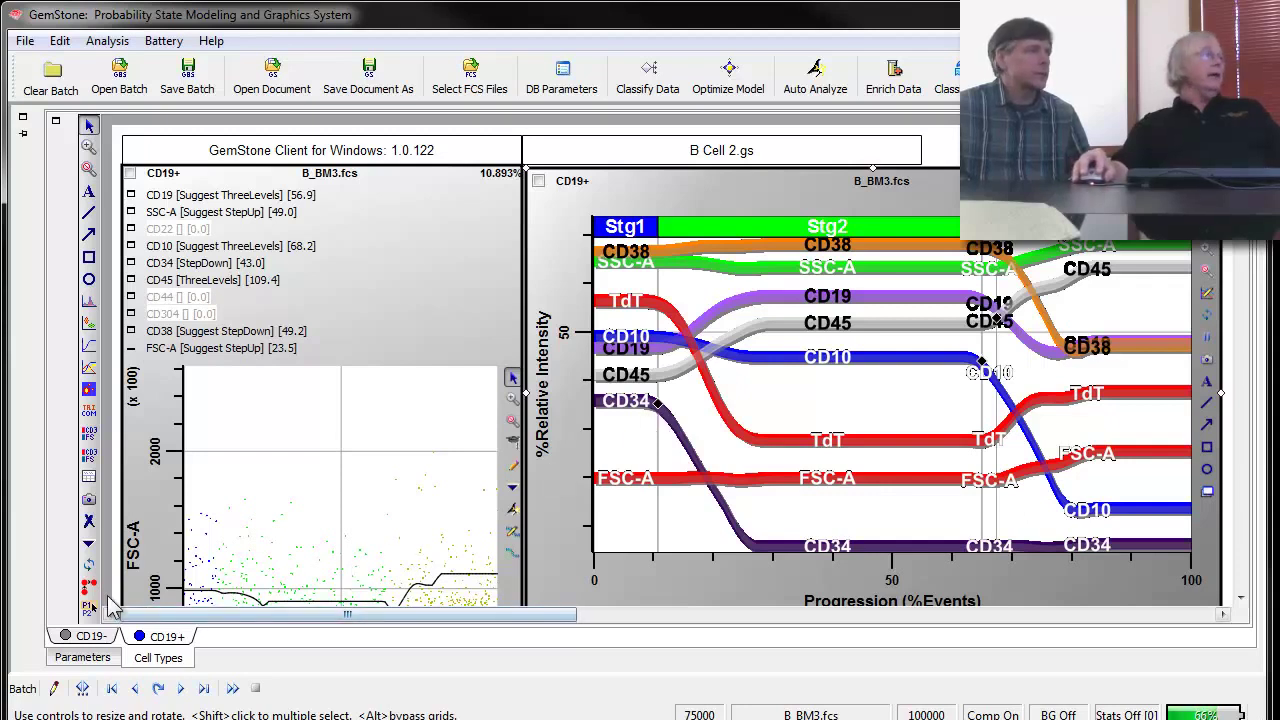
{"action": "left_click", "coordinate": [89, 608]}
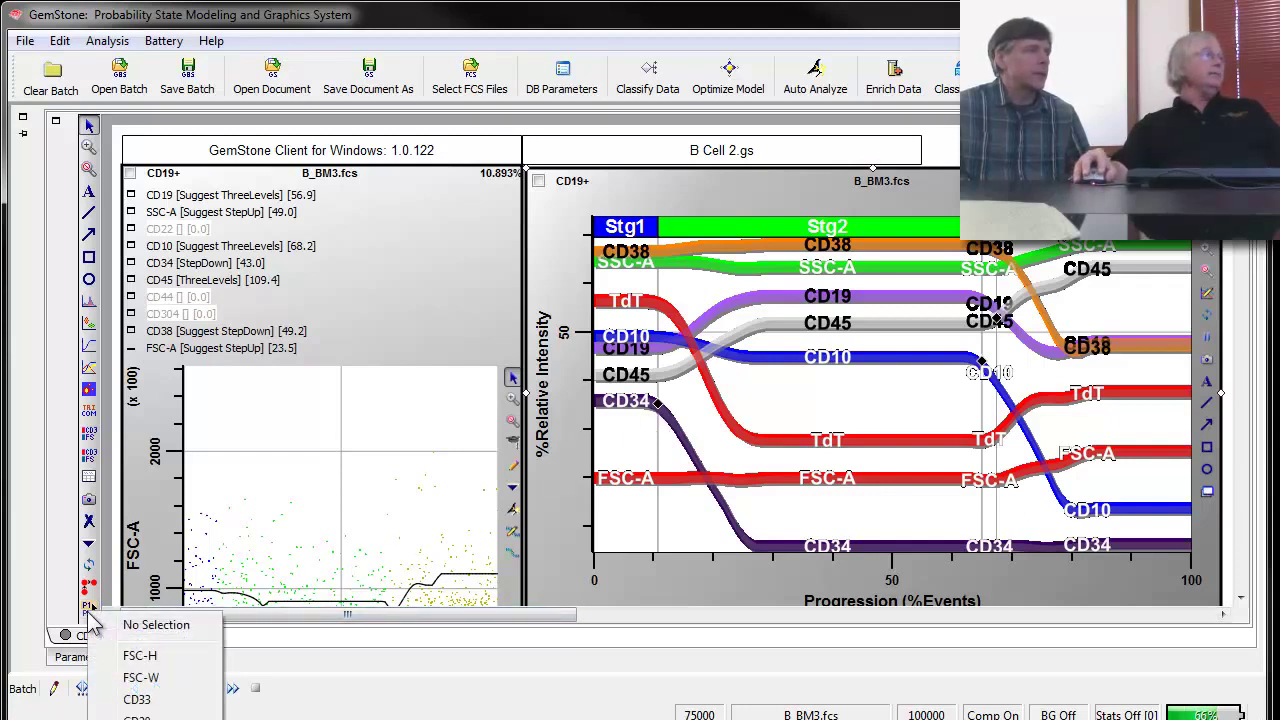
{"action": "left_click", "coordinate": [138, 702]}
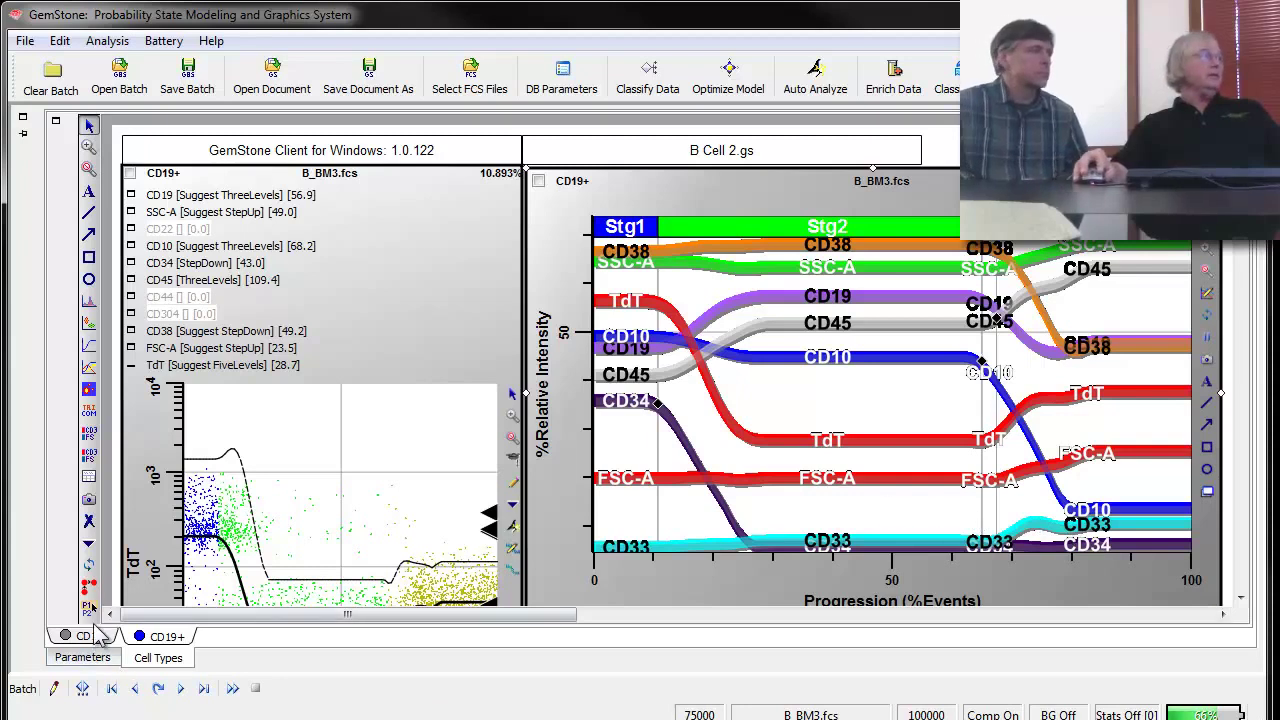
{"action": "left_click", "coordinate": [90, 607]}
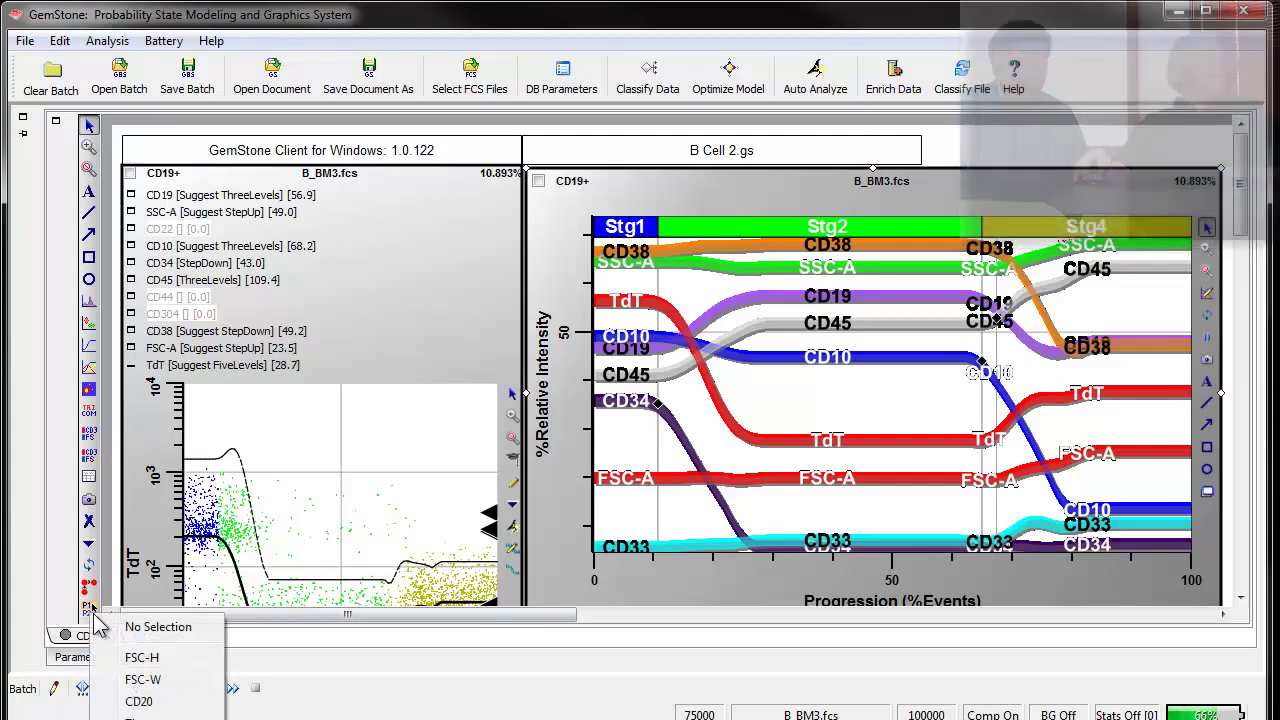
{"action": "left_click", "coordinate": [140, 701]}
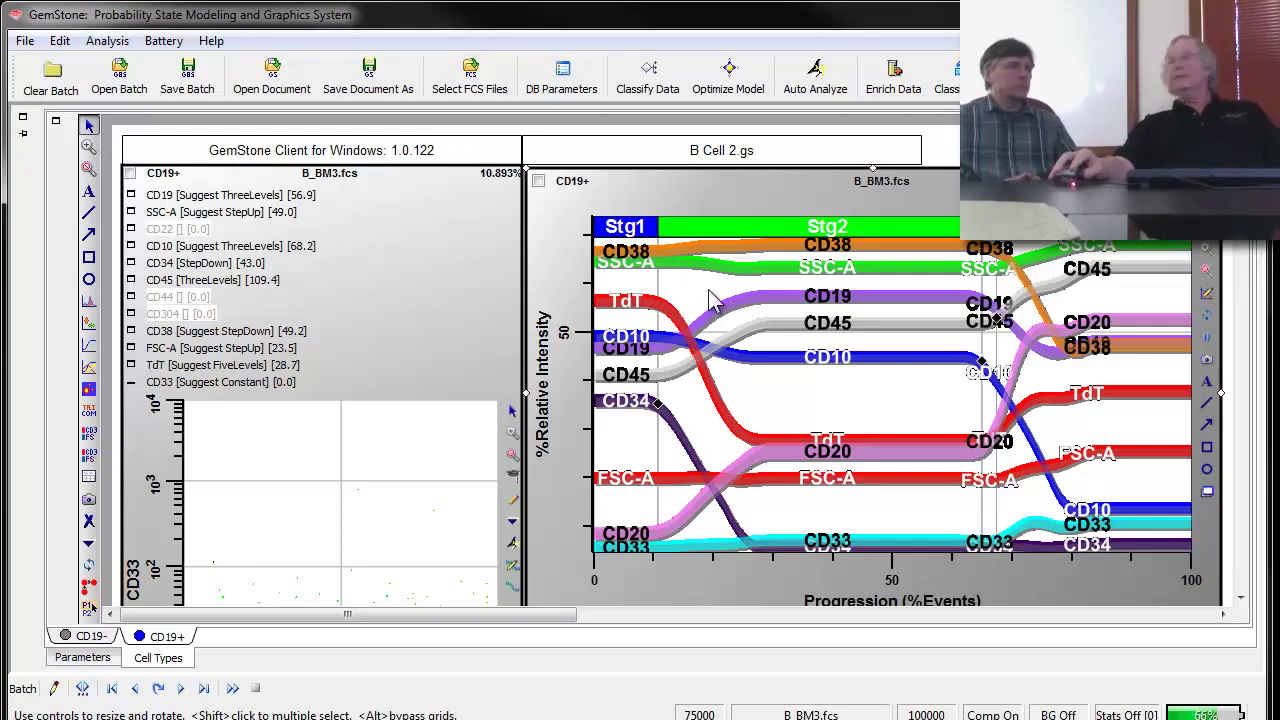
Reset the document and expand the CD10 profile plot.
{"action": "left_click", "coordinate": [25, 41]}
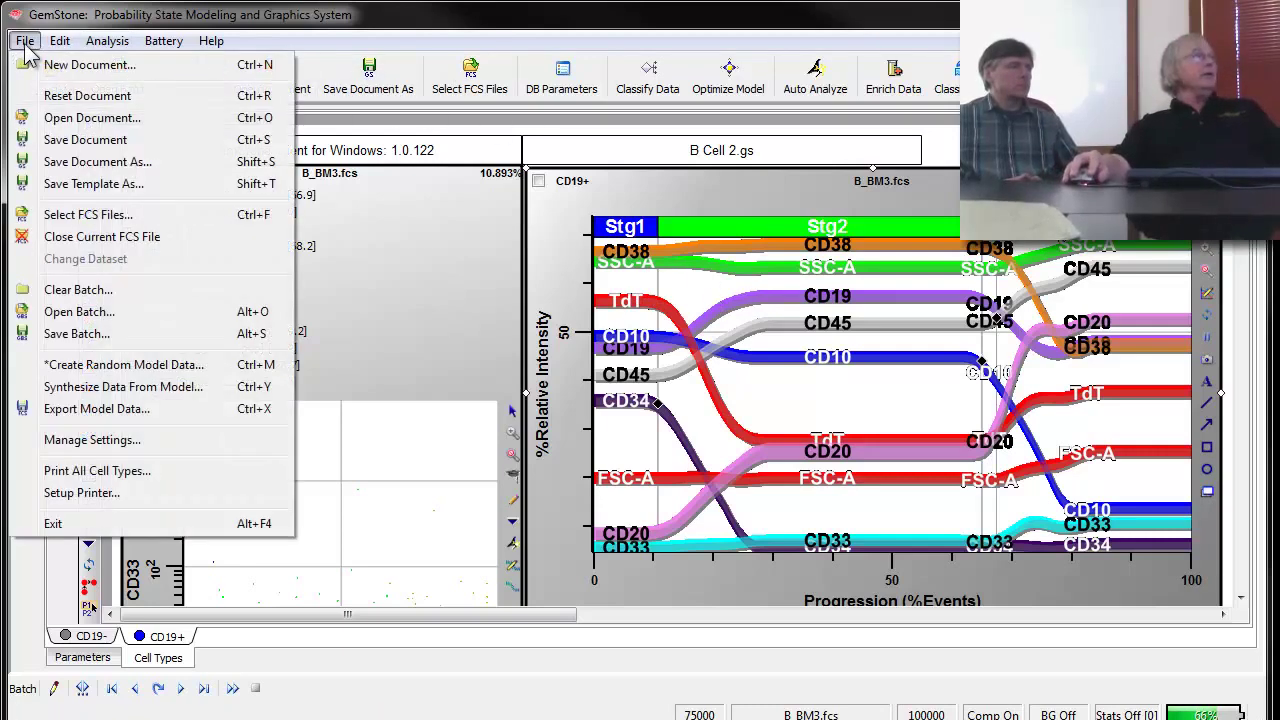
{"action": "left_click", "coordinate": [62, 97]}
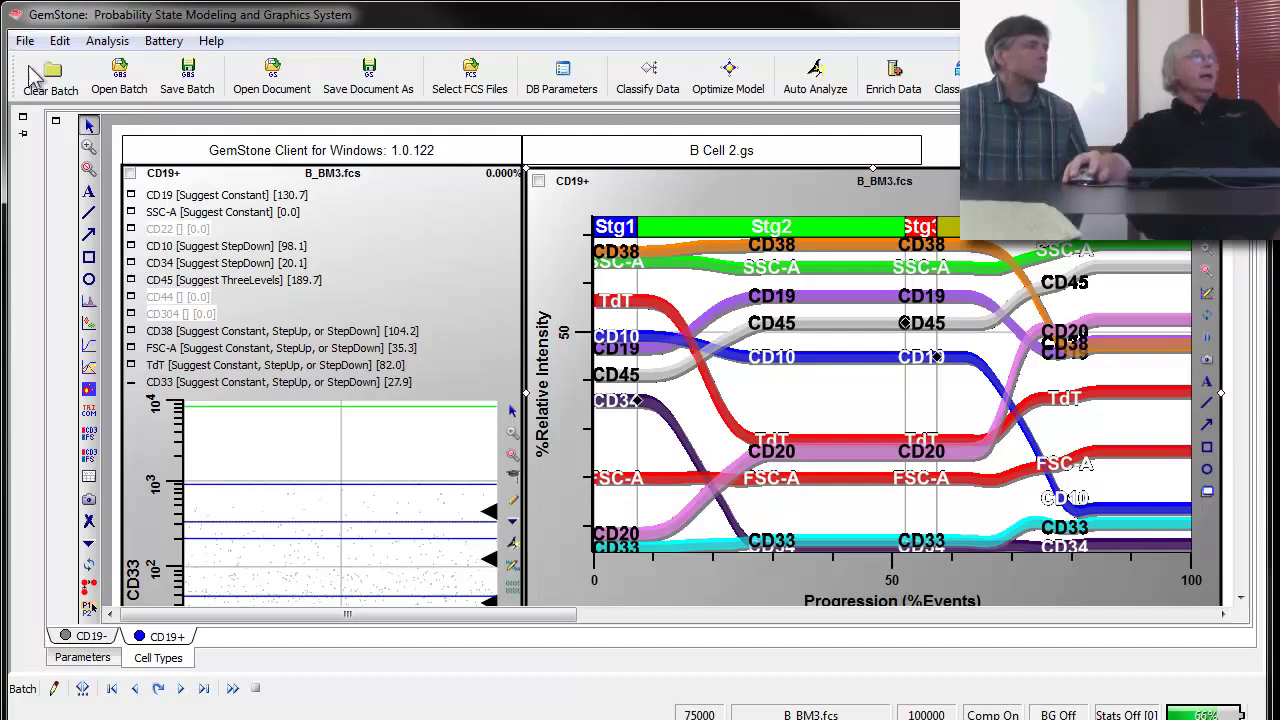
{"action": "left_click", "coordinate": [130, 245]}
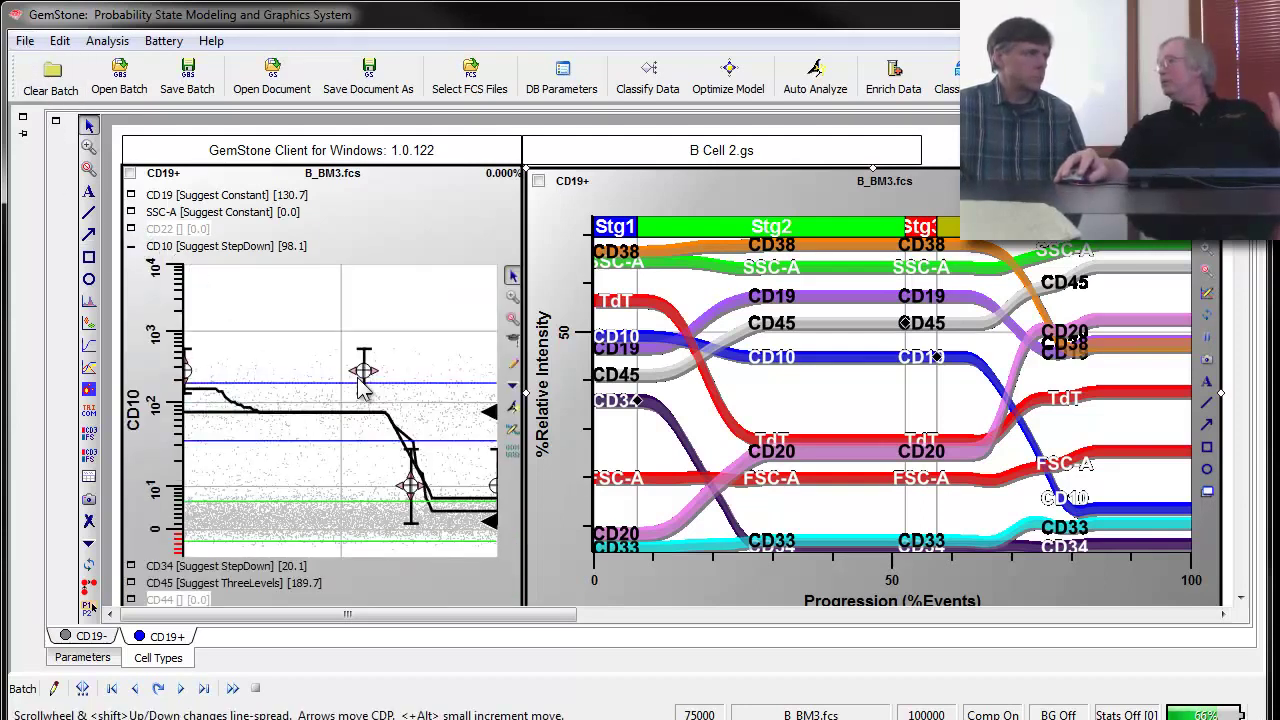
Save the document as B Cell 3.gs in the Models folder, overwriting the existing file.
{"action": "left_click", "coordinate": [25, 41]}
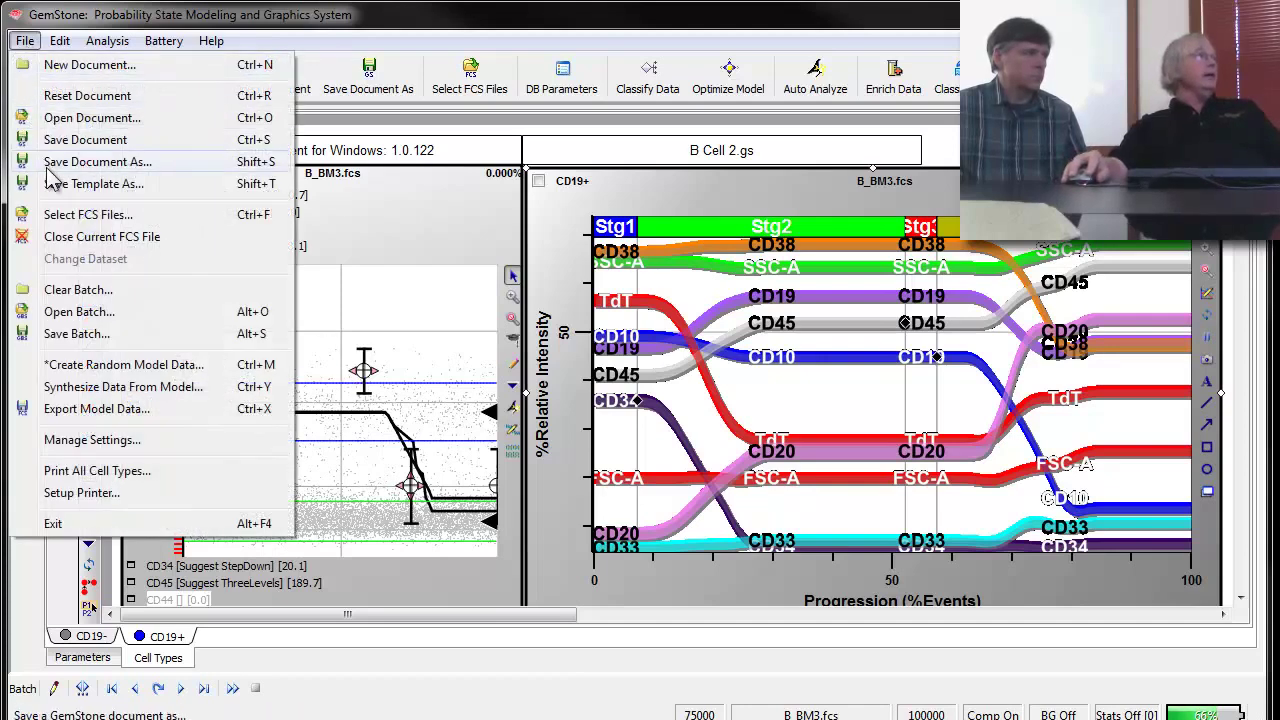
{"action": "left_click", "coordinate": [125, 203]}
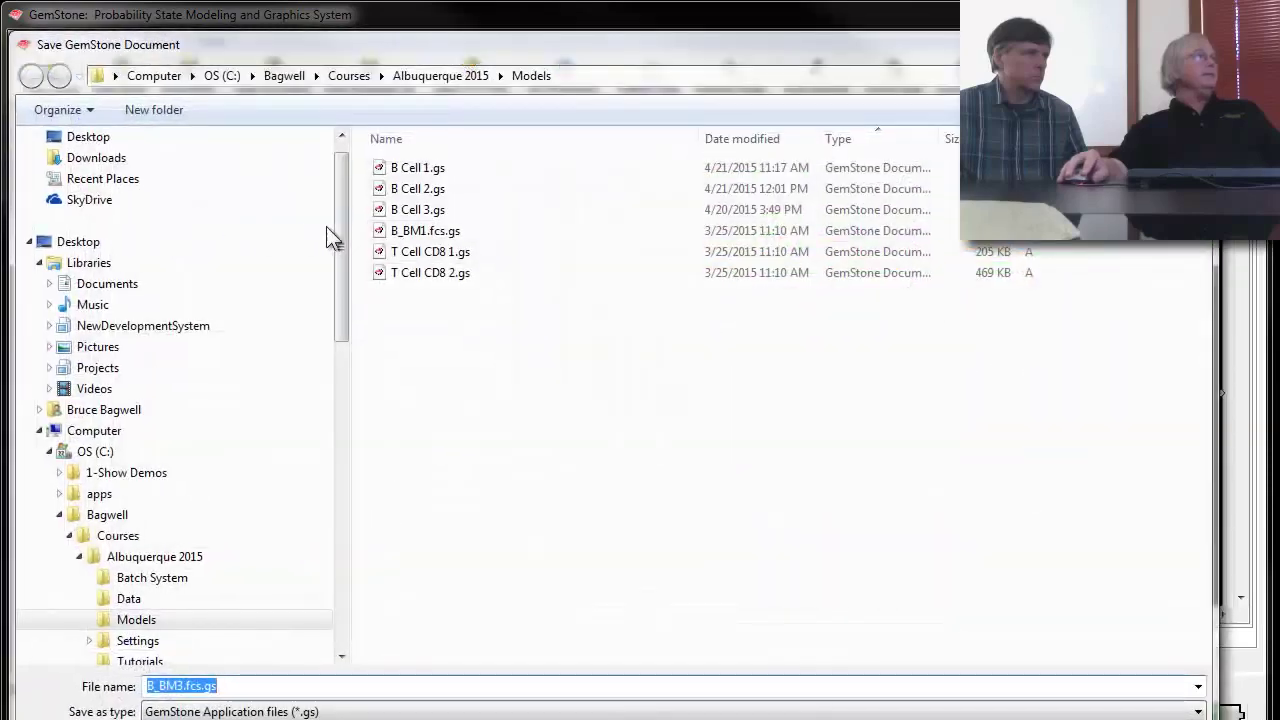
{"action": "left_click", "coordinate": [412, 212]}
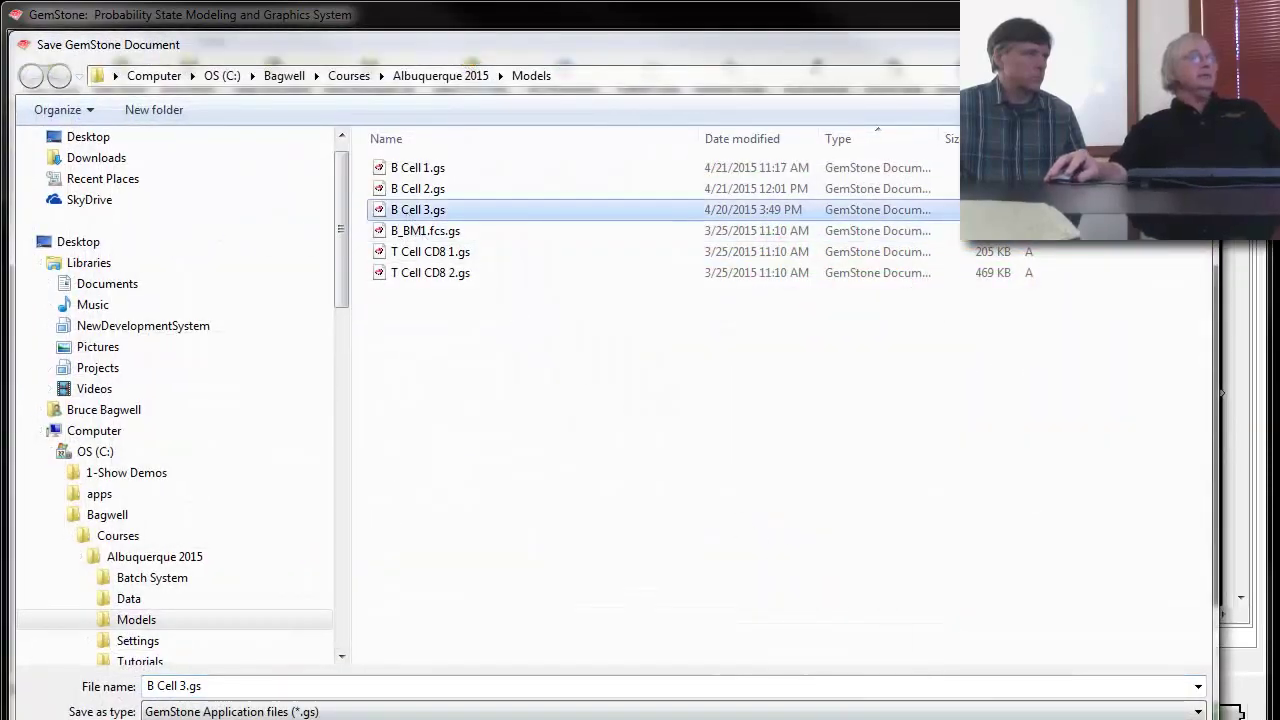
{"action": "left_click", "coordinate": [1230, 712]}
{"action": "left_click", "coordinate": [642, 292]}
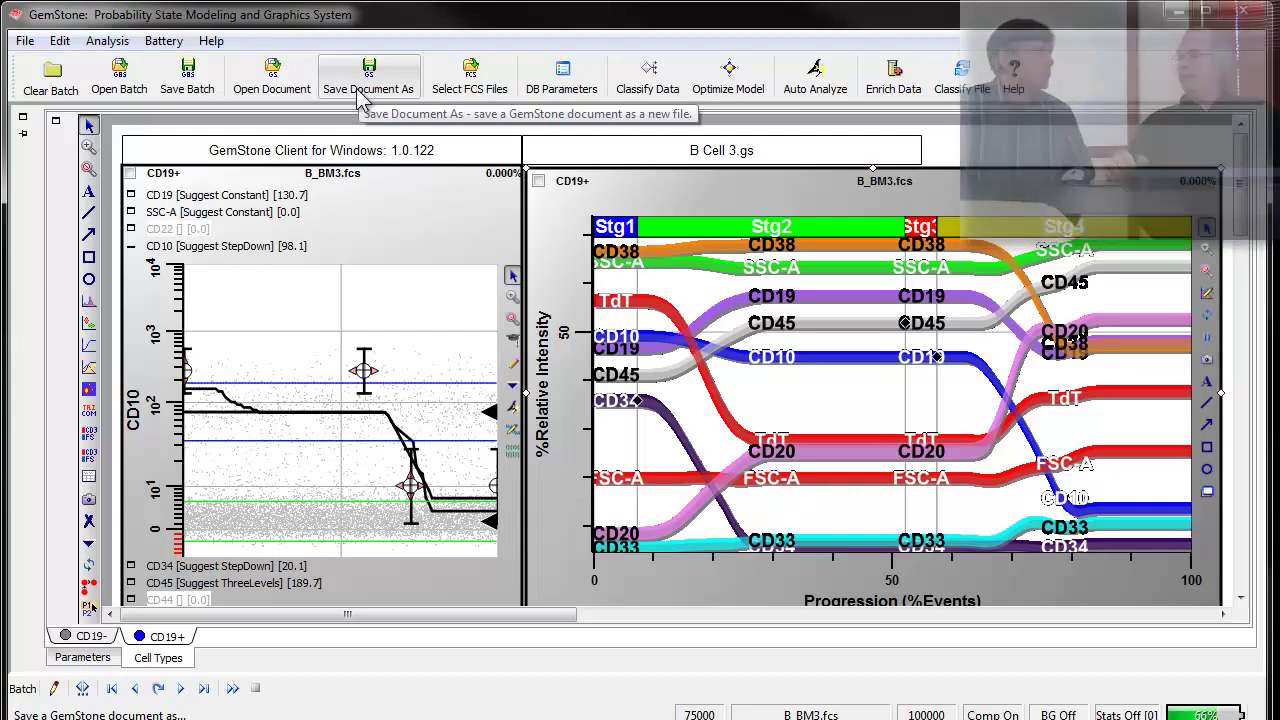
Run the batch model on B_BM7.fcs from the batch list, and hide the list again.
{"action": "left_click", "coordinate": [23, 119]}
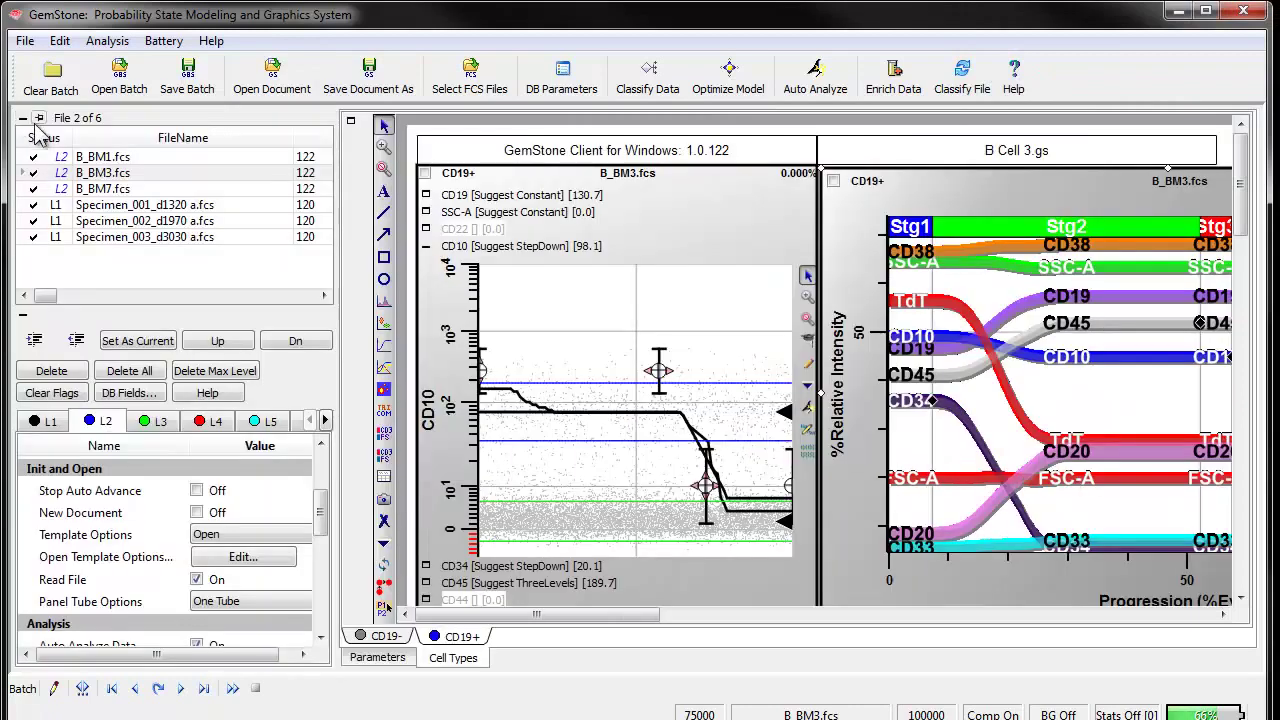
{"action": "left_click", "coordinate": [31, 190]}
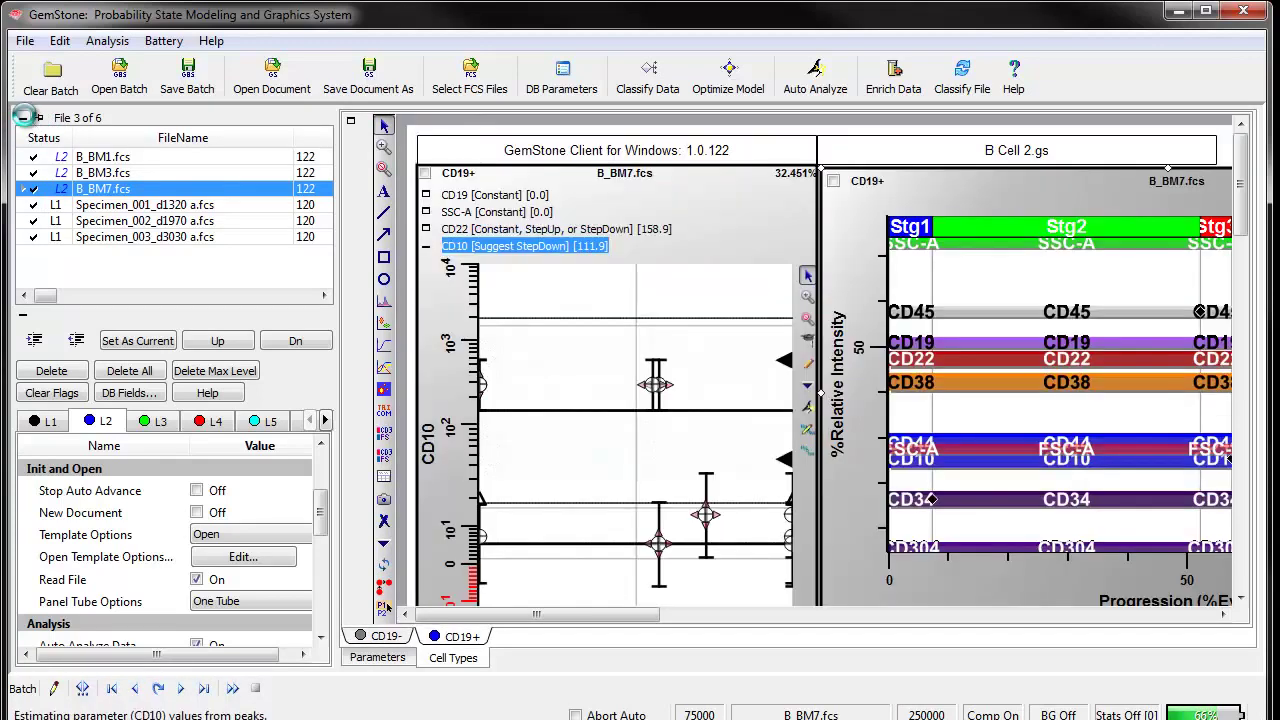
{"action": "left_click", "coordinate": [23, 117]}
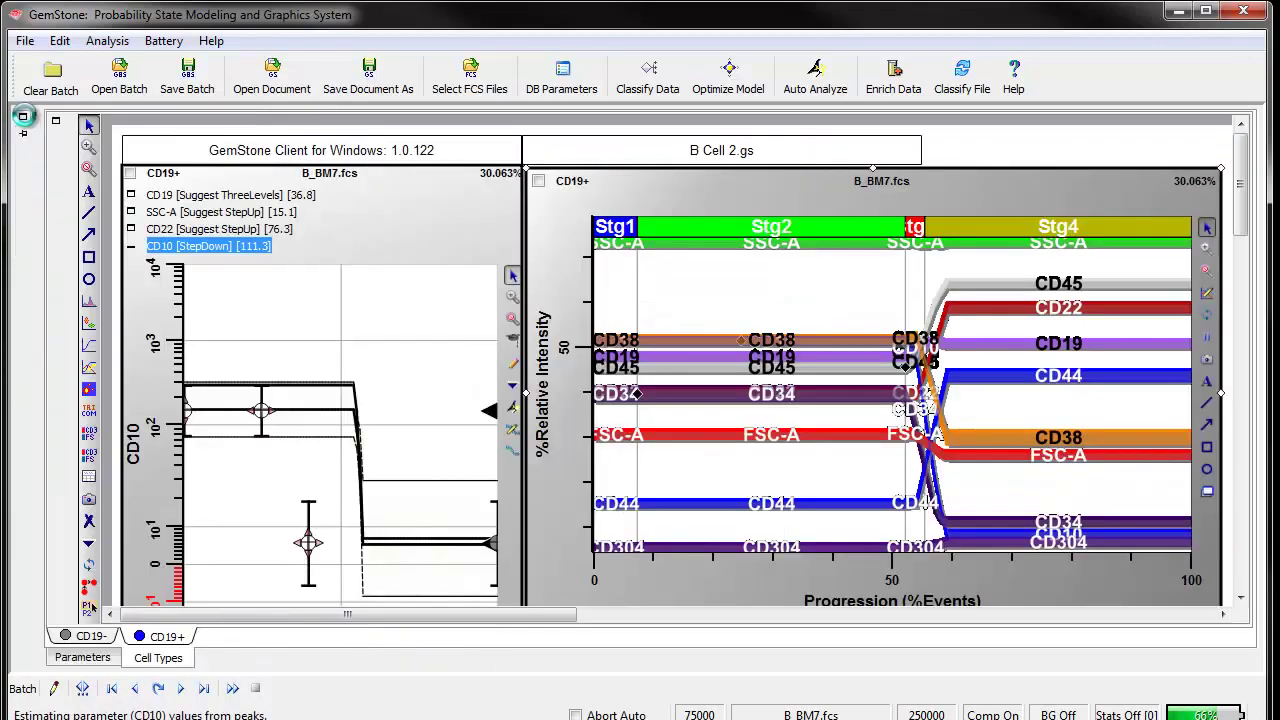
{"action": "left_click", "coordinate": [23, 117]}
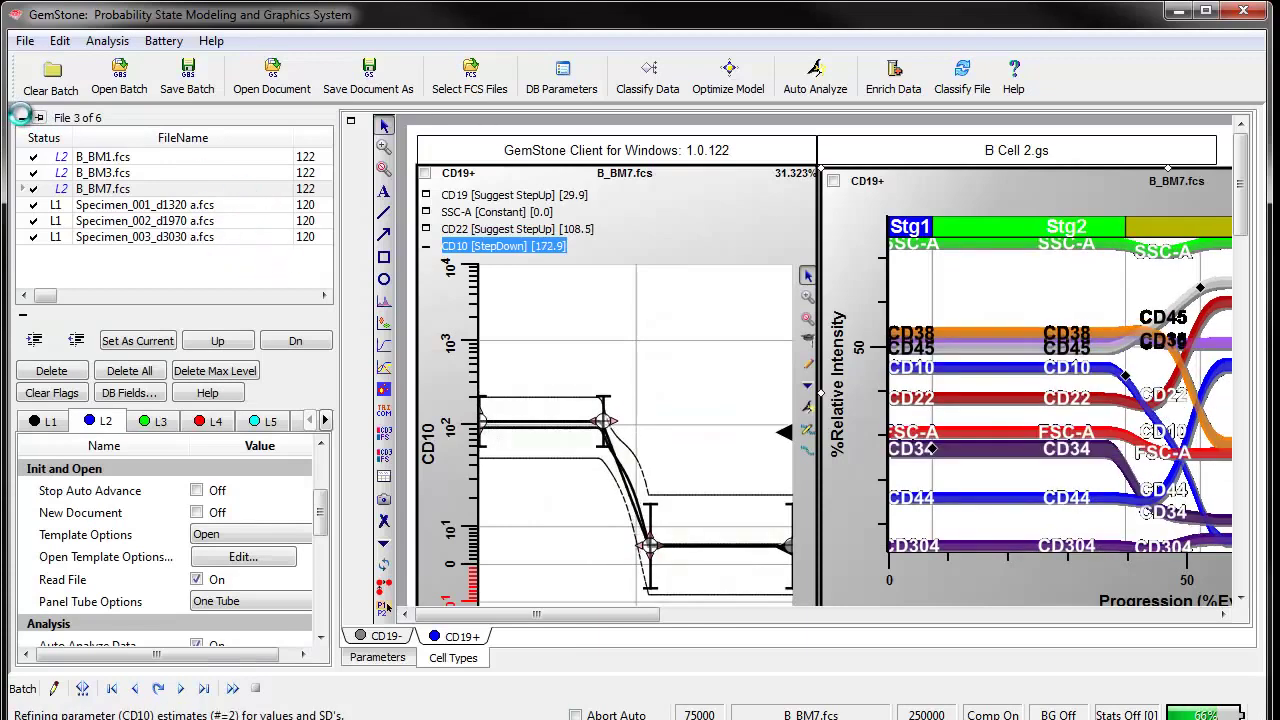
{"action": "left_click", "coordinate": [23, 117]}
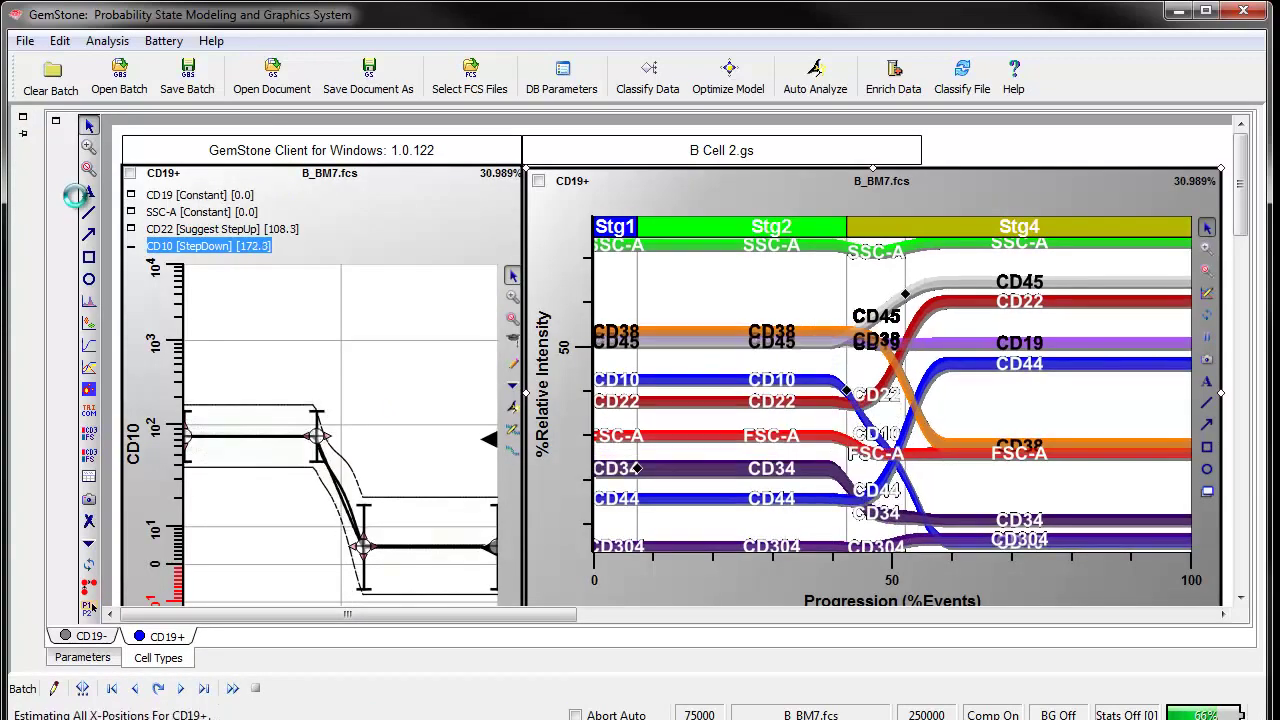